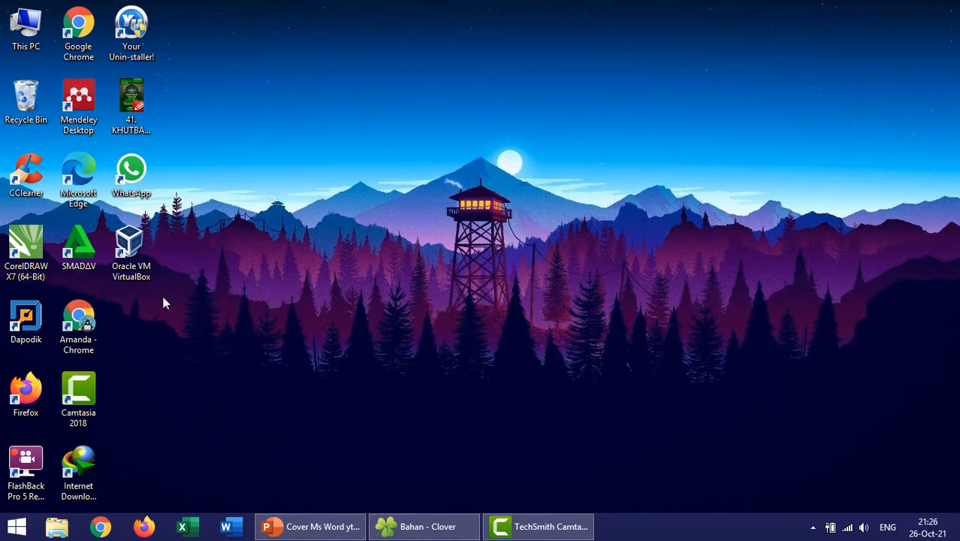
# - Launch Microsoft Word from the list of installed programs
pyautogui.click(17, 527)
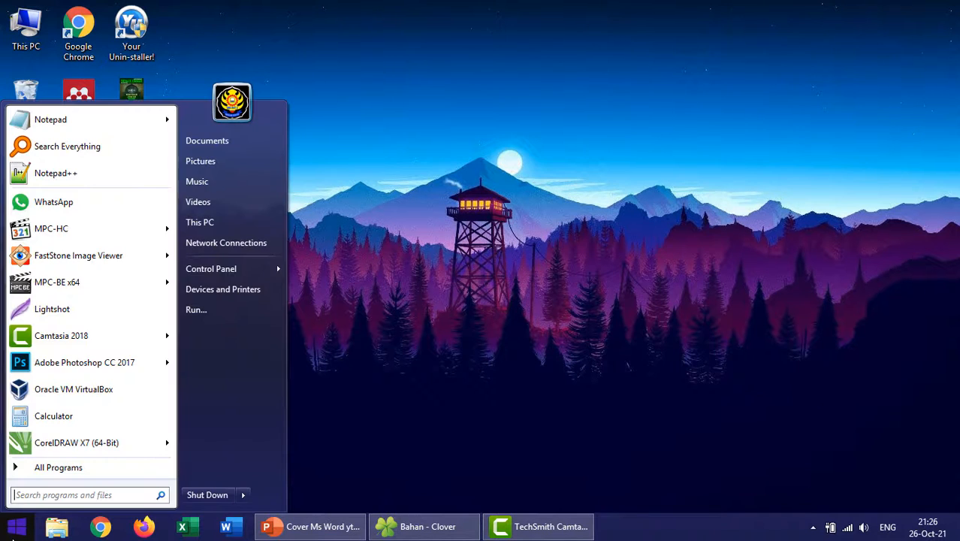
pyautogui.click(60, 473)
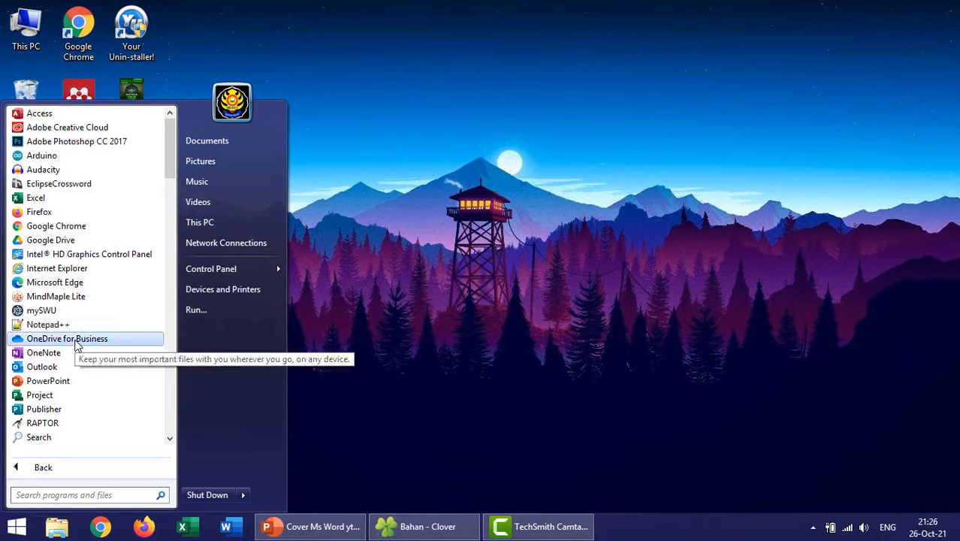
pyautogui.scroll(-4, 75, 334)
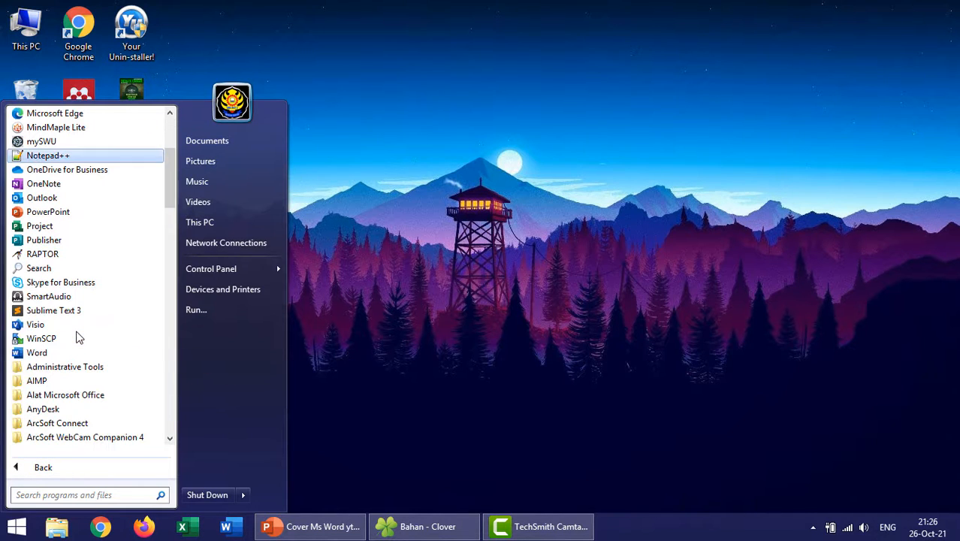
pyautogui.click(39, 354)
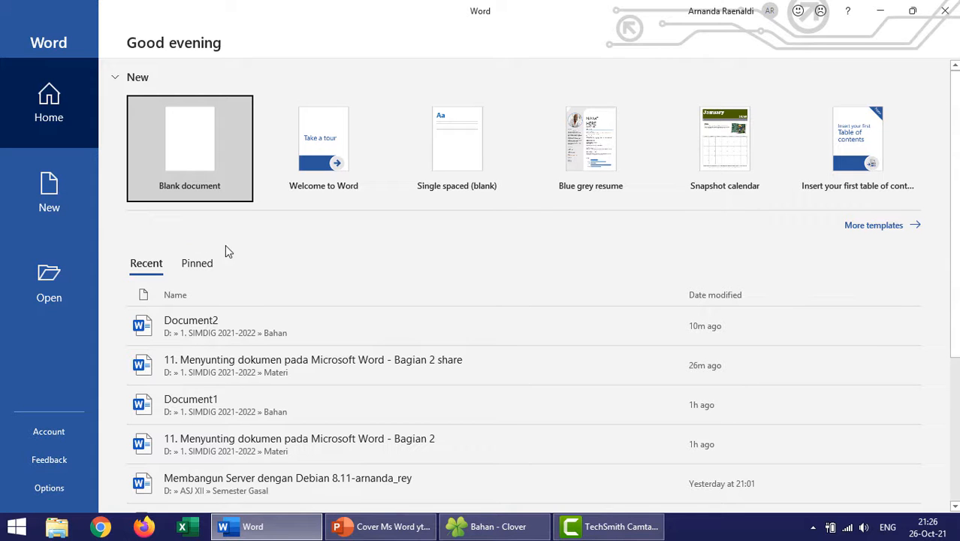
# - Open Document2 from the Bahan folder inside 1. SIMDIG 2021-2022 on the Data SSD (D:) drive
pyautogui.click(54, 292)
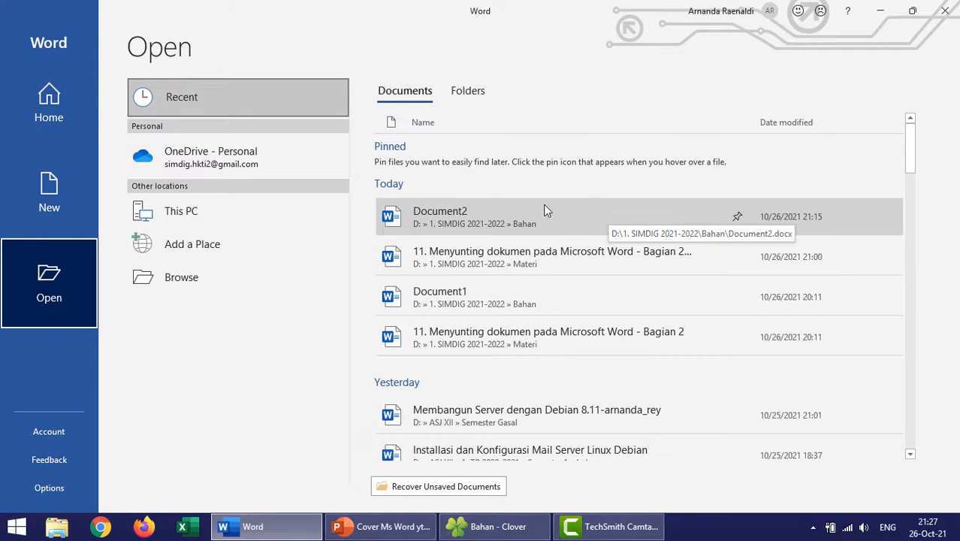
pyautogui.click(167, 290)
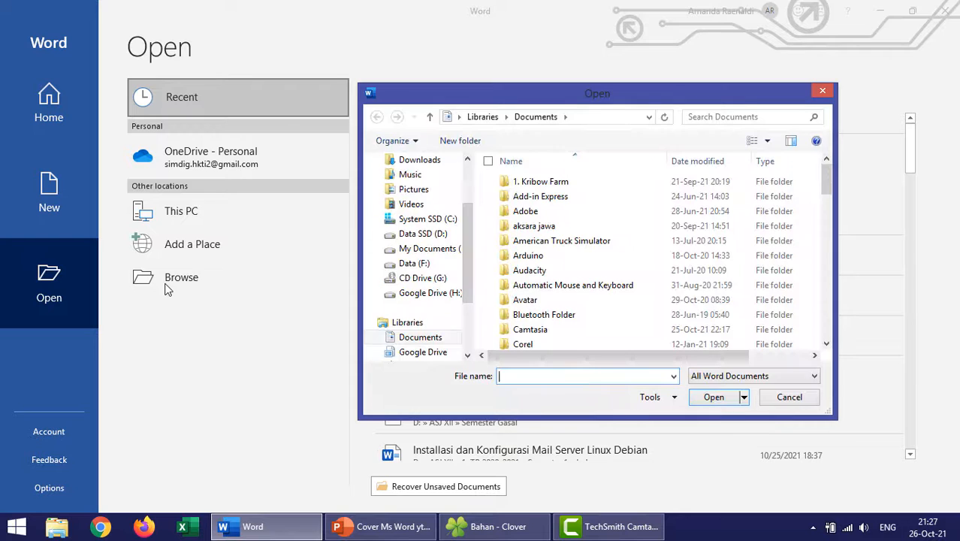
pyautogui.click(426, 233)
pyautogui.doubleClick(530, 197)
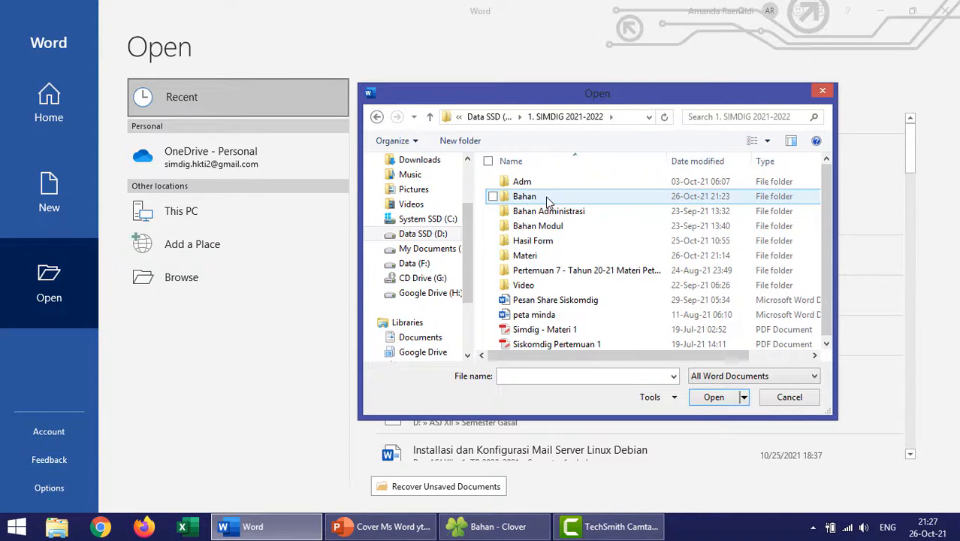
pyautogui.doubleClick(528, 197)
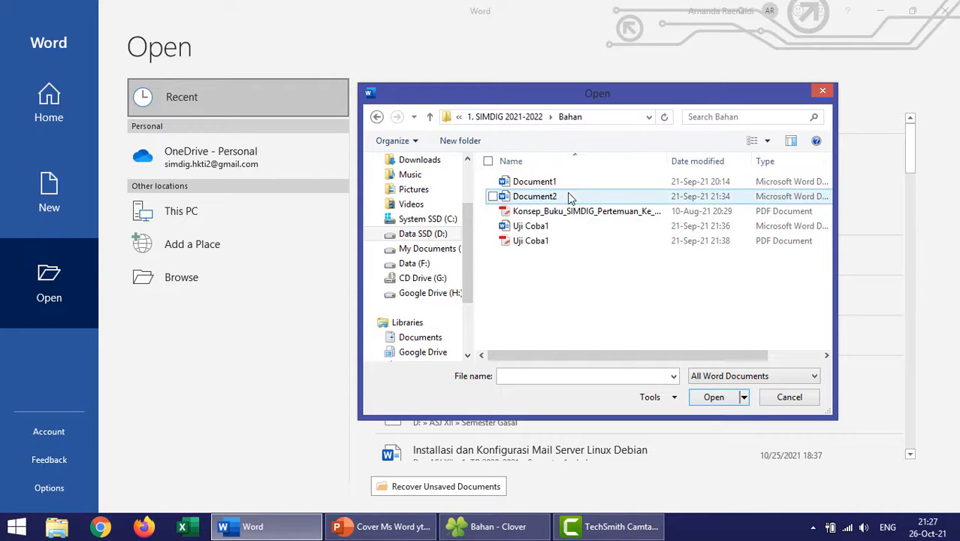
pyautogui.click(530, 198)
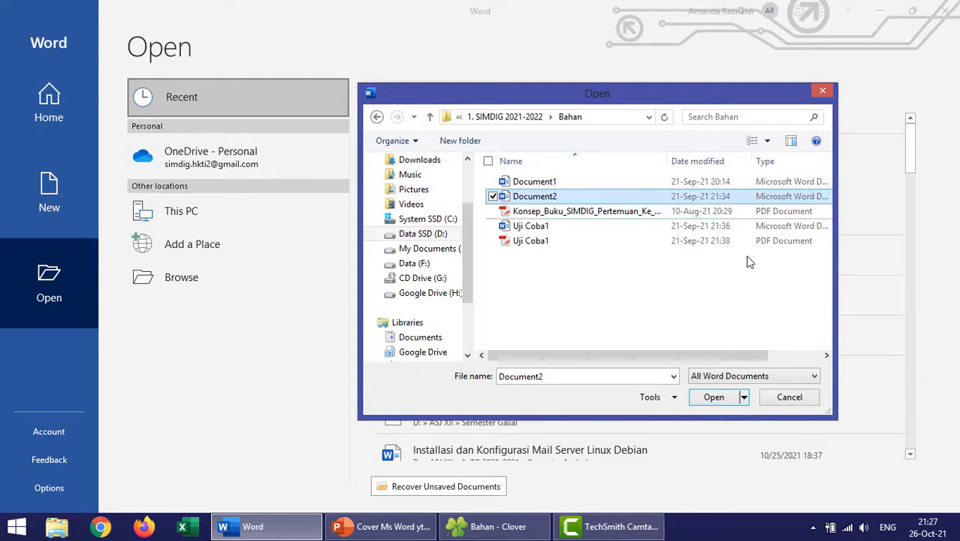
pyautogui.click(713, 397)
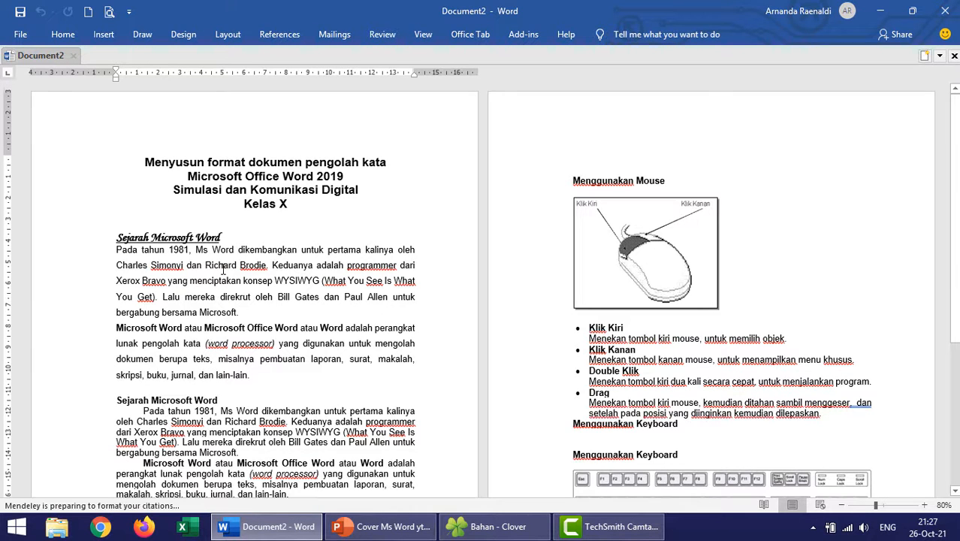
# - Keep the ribbon expanded and insert the built-in Blank header into the document
pyautogui.scroll(2, 218, 277)
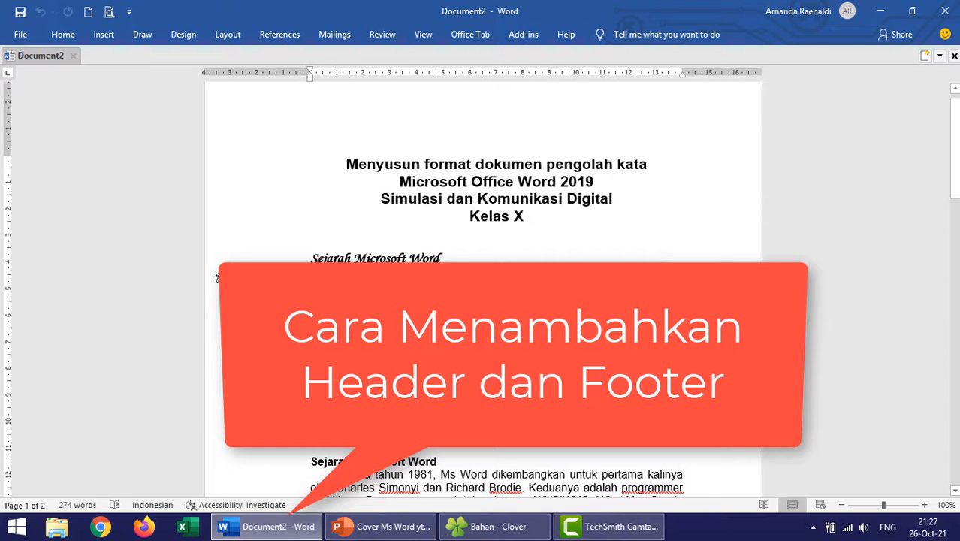
pyautogui.doubleClick(63, 34)
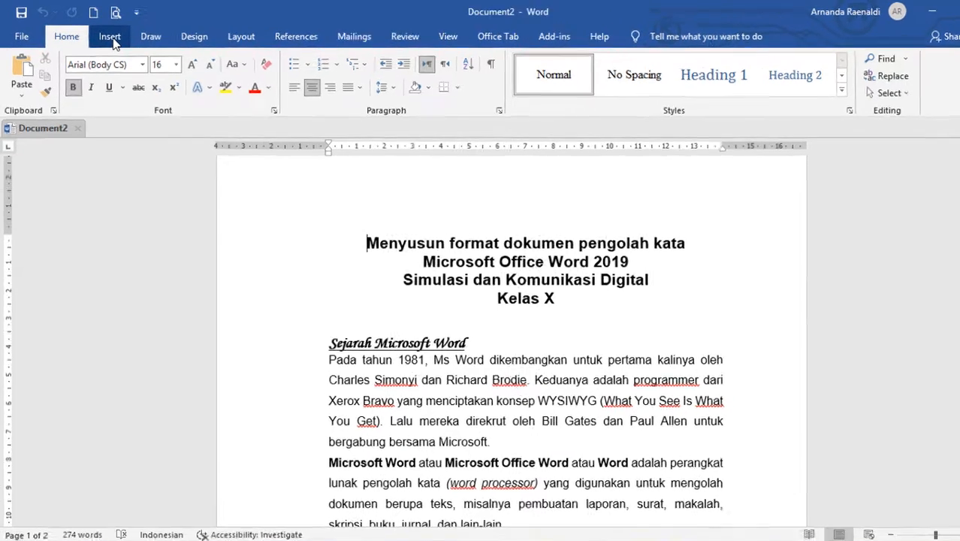
pyautogui.click(111, 39)
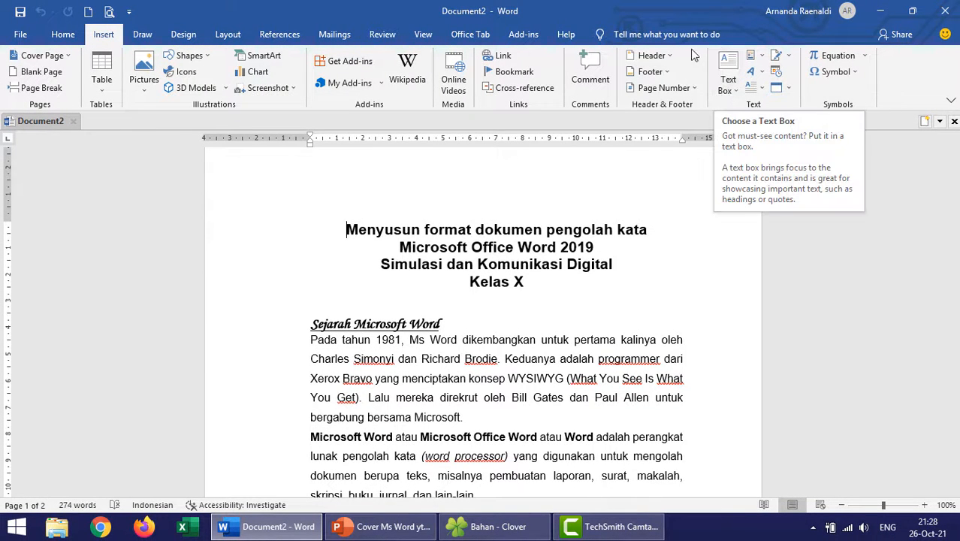
pyautogui.click(669, 55)
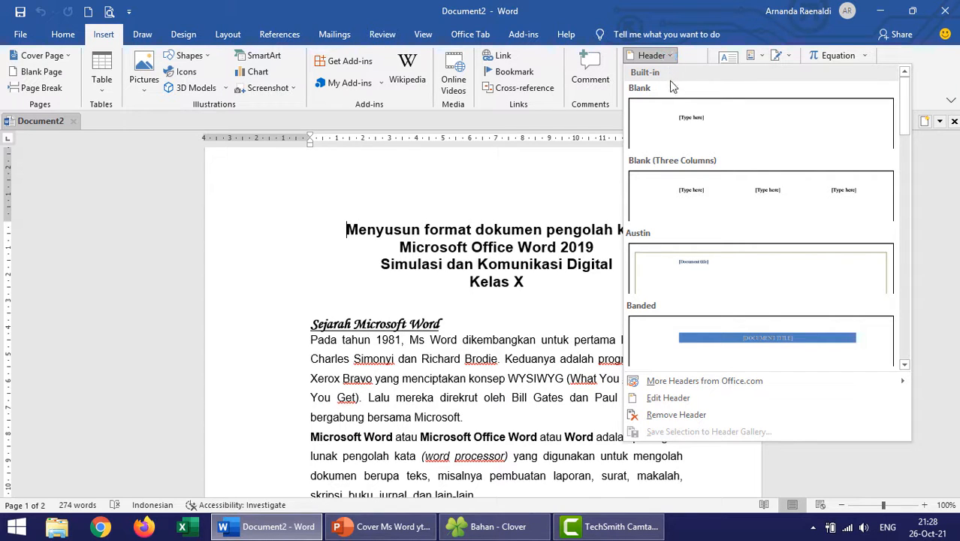
pyautogui.click(671, 120)
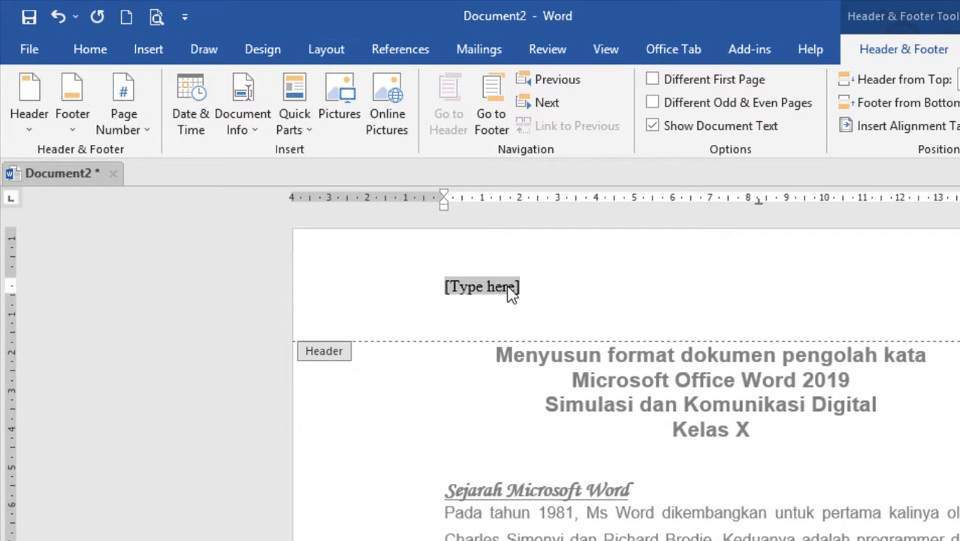
# - Replace the header's placeholder text with "Simulasi dan Komunikasi Digital"
pyautogui.press('Delete')
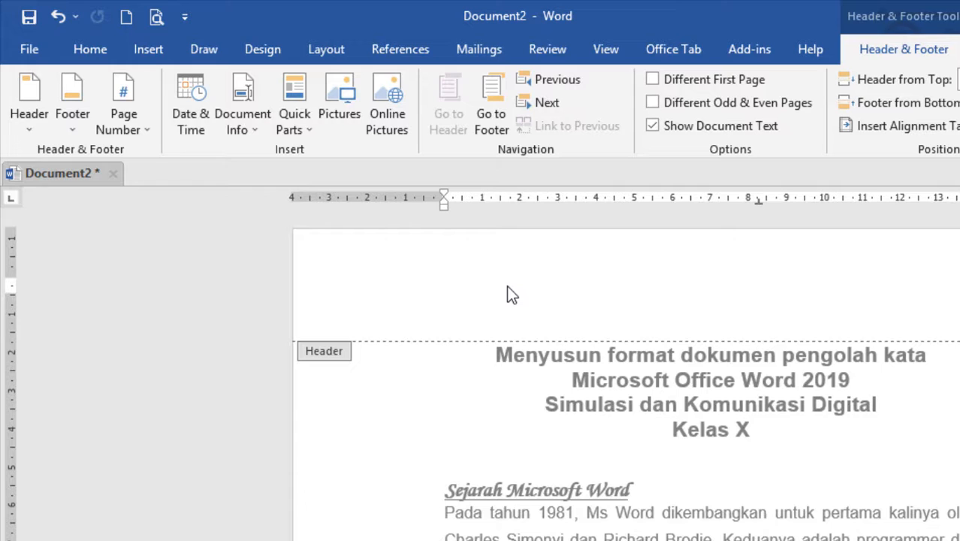
pyautogui.write('Simulasi d')
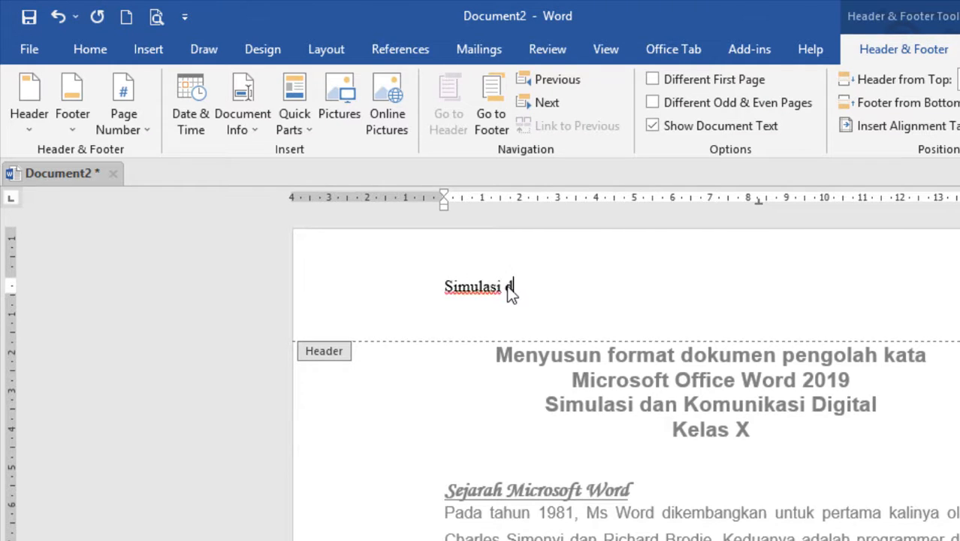
pyautogui.write('an Komunikasi D')
pyautogui.write('igital')
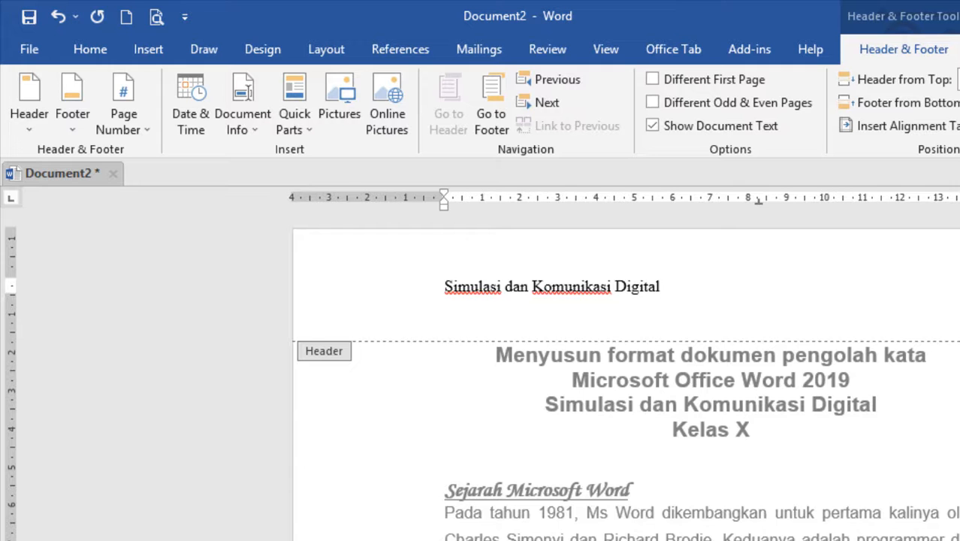
# - Enter "Materi Pengolah Kata – Microsoft Word 2019" in the first page's footer and return to the document body
pyautogui.scroll(-10, 623, 375)
pyautogui.scroll(-8, 514, 498)
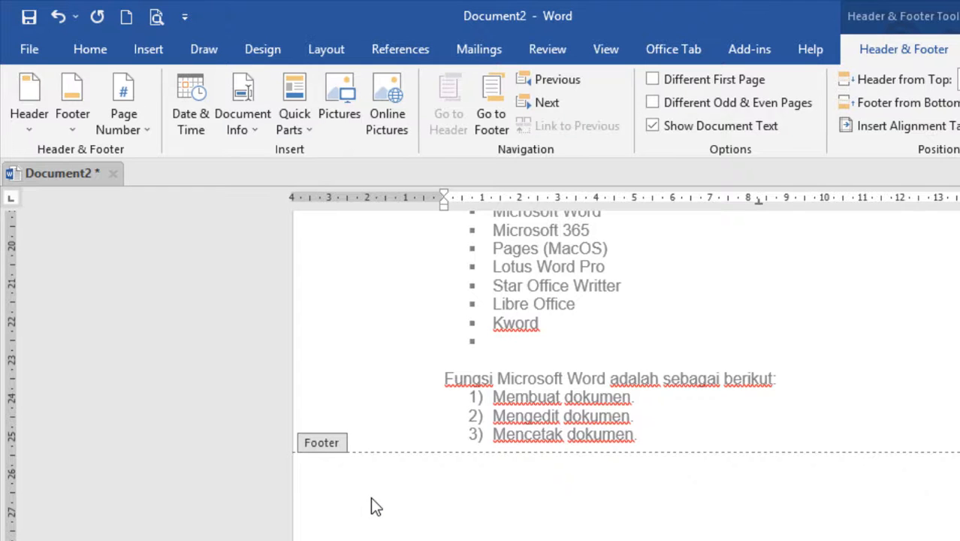
pyautogui.click(462, 521)
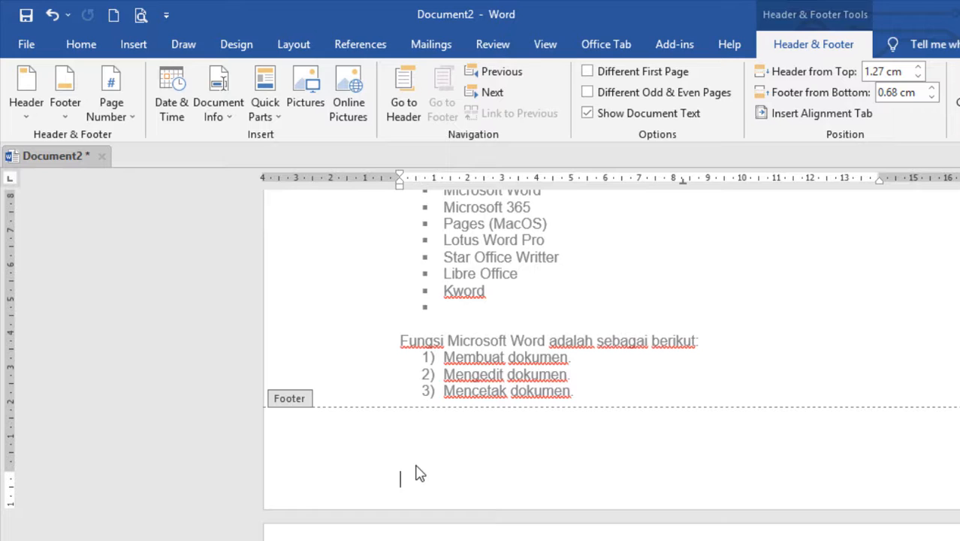
pyautogui.write('Materi Pen')
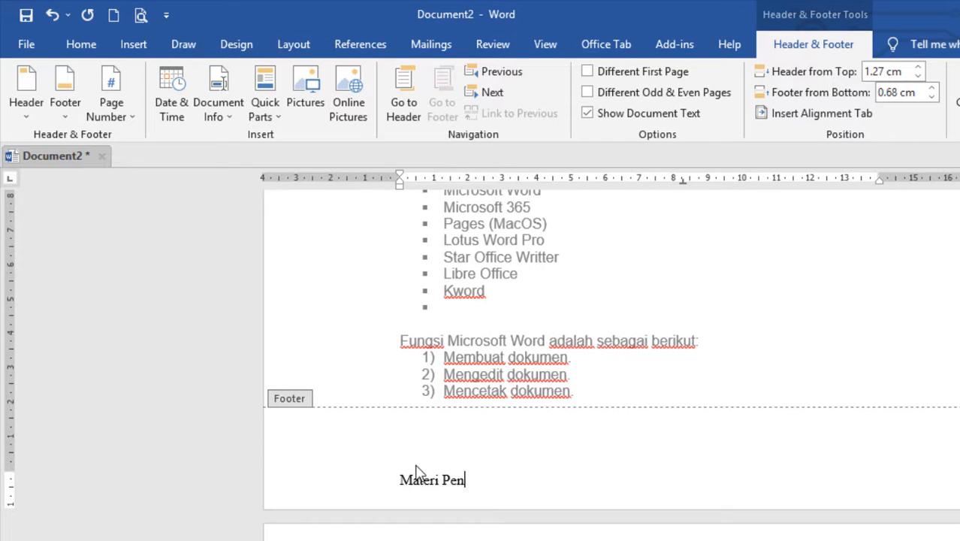
pyautogui.write('golah Kata ')
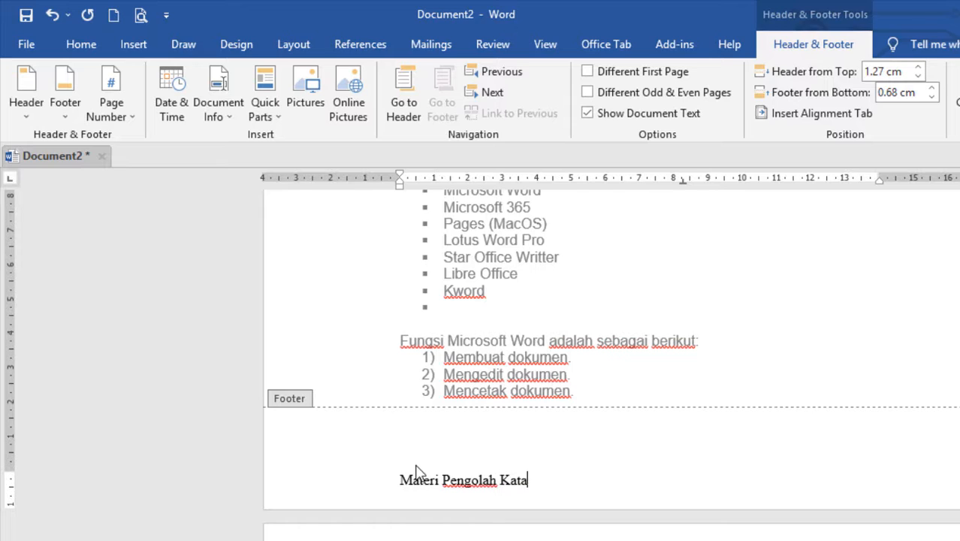
pyautogui.write('- Microsoft Word ')
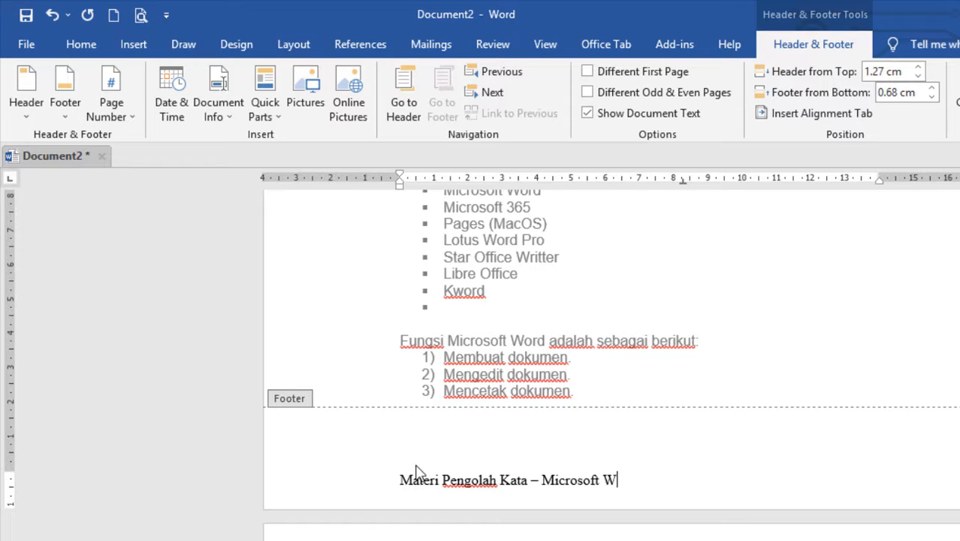
pyautogui.write('2019')
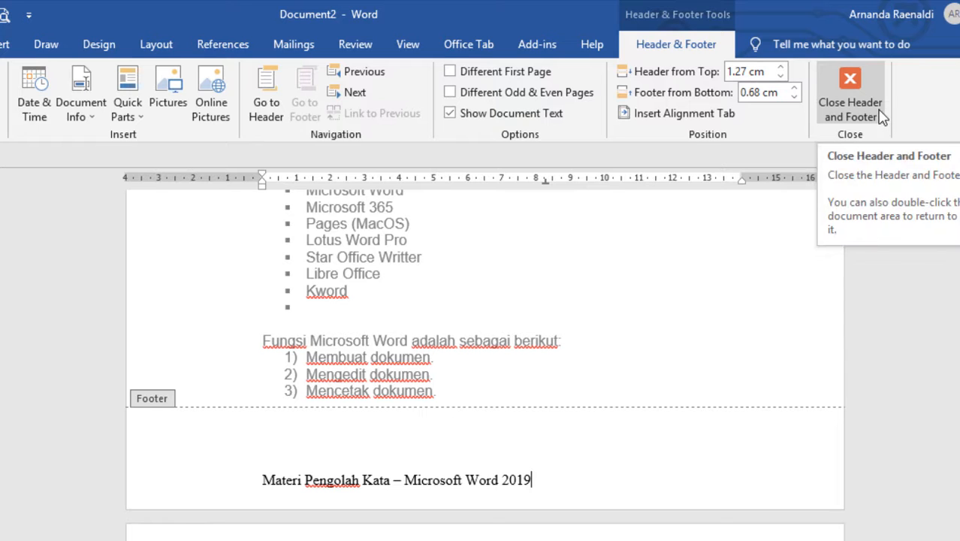
pyautogui.click(879, 116)
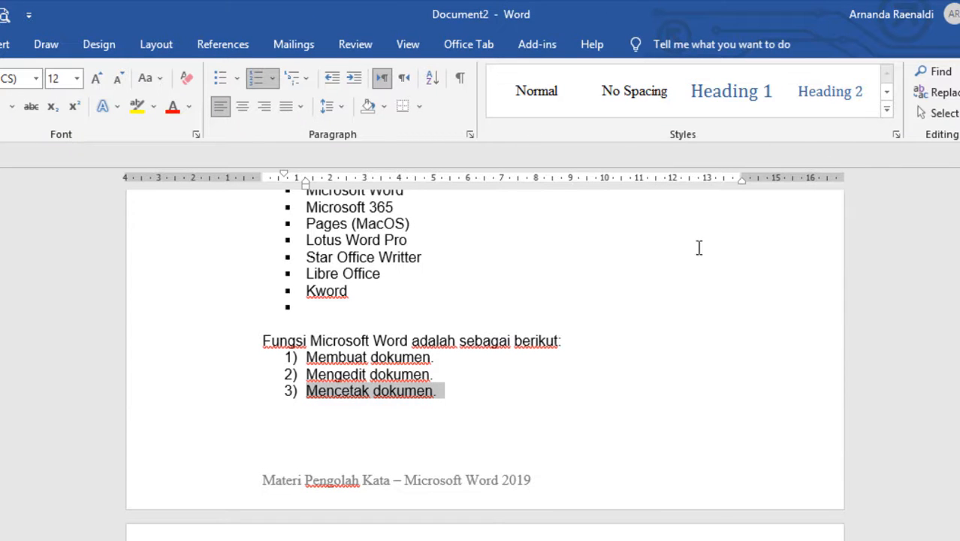
# - Examine the header and footer text on both pages of the document
pyautogui.scroll(10, 484, 361)
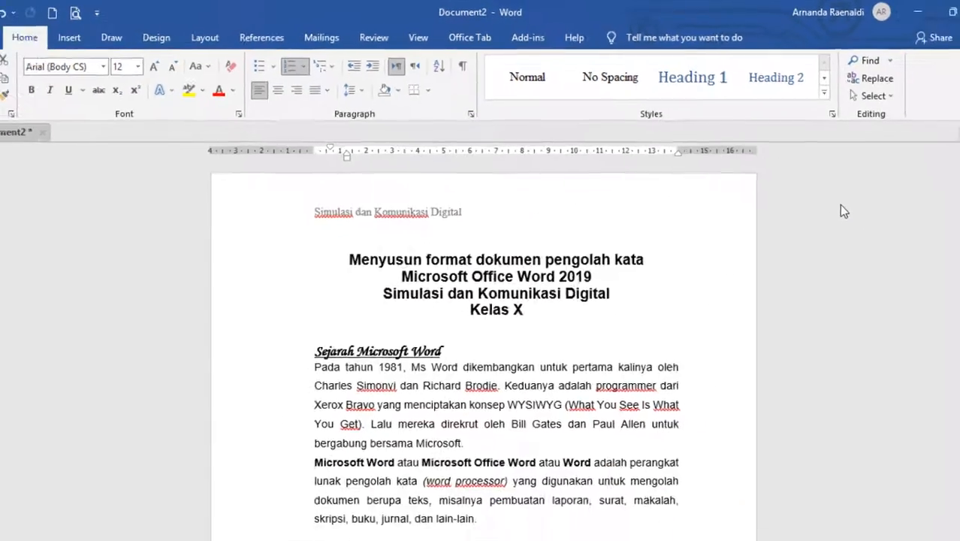
pyautogui.scroll(-5, 826, 199)
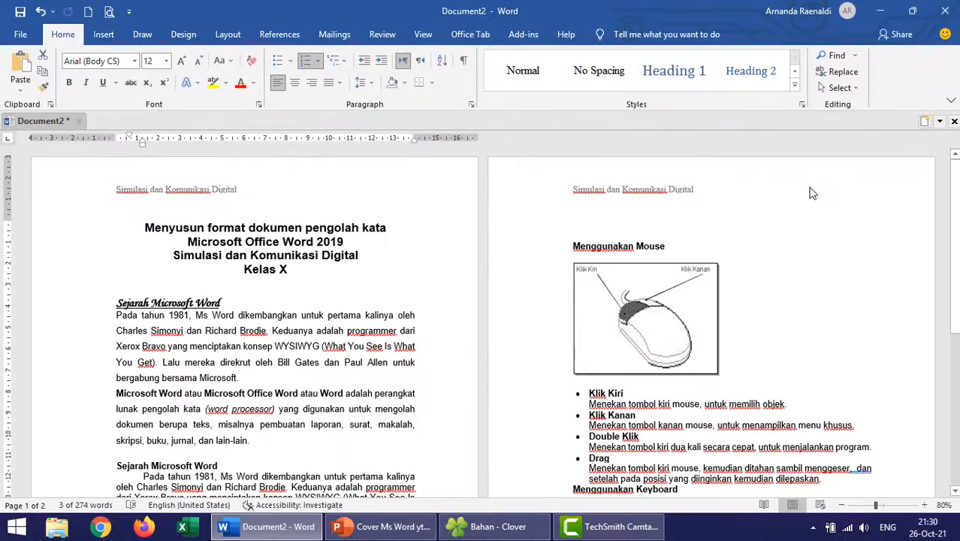
pyautogui.keyDown('ctrl'); pyautogui.scroll(-2, 809, 192); pyautogui.keyUp('ctrl')
pyautogui.scroll(-2, 749, 234)
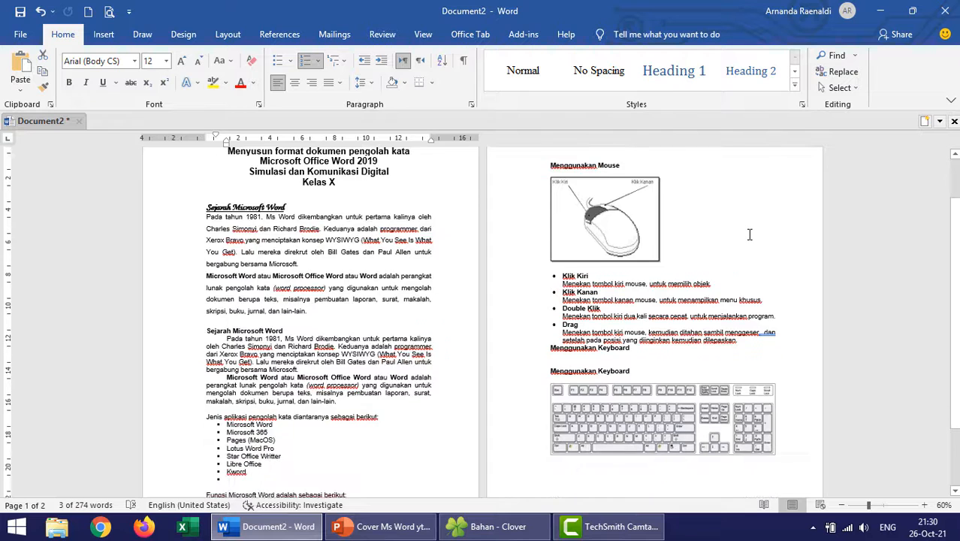
pyautogui.scroll(1, 749, 234)
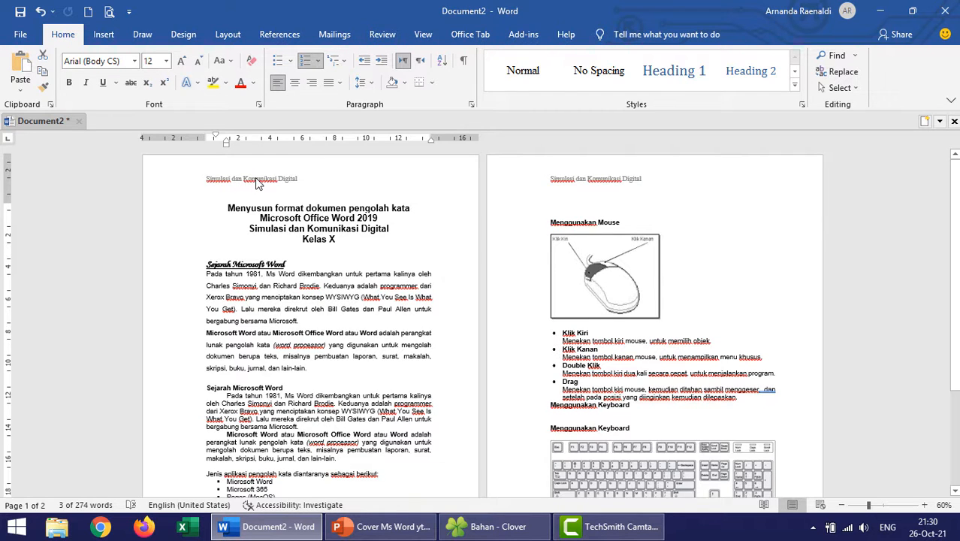
pyautogui.scroll(1, 256, 183)
pyautogui.scroll(1, 620, 194)
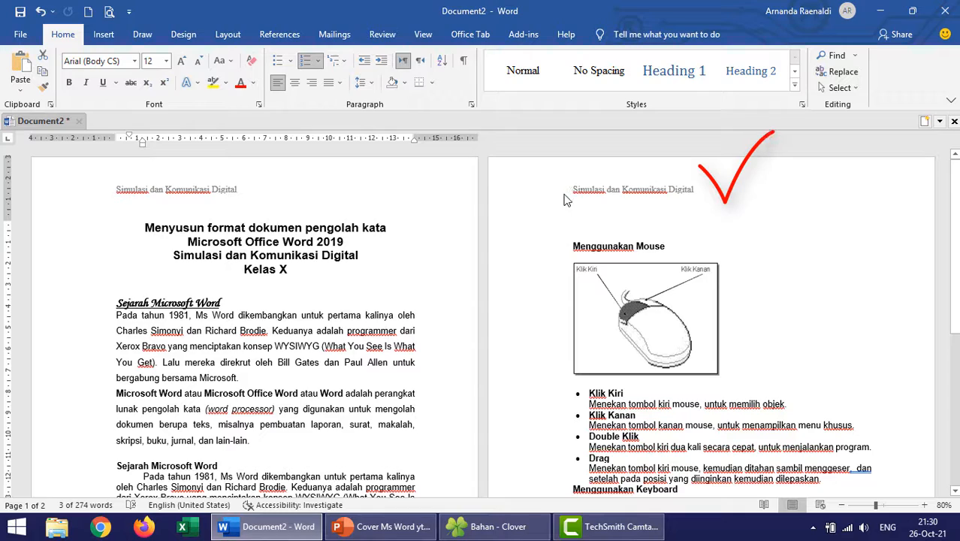
pyautogui.scroll(-1, 567, 200)
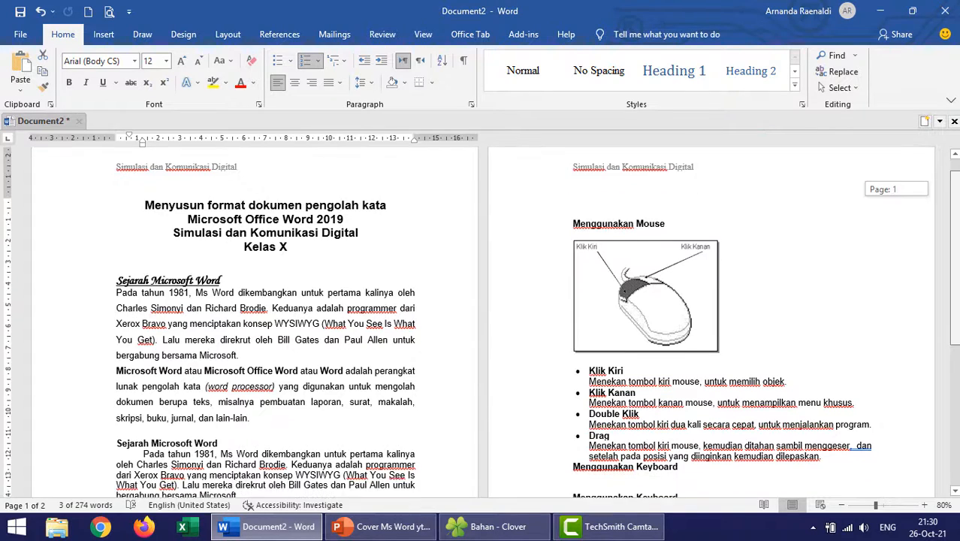
pyautogui.scroll(-6, 480, 323)
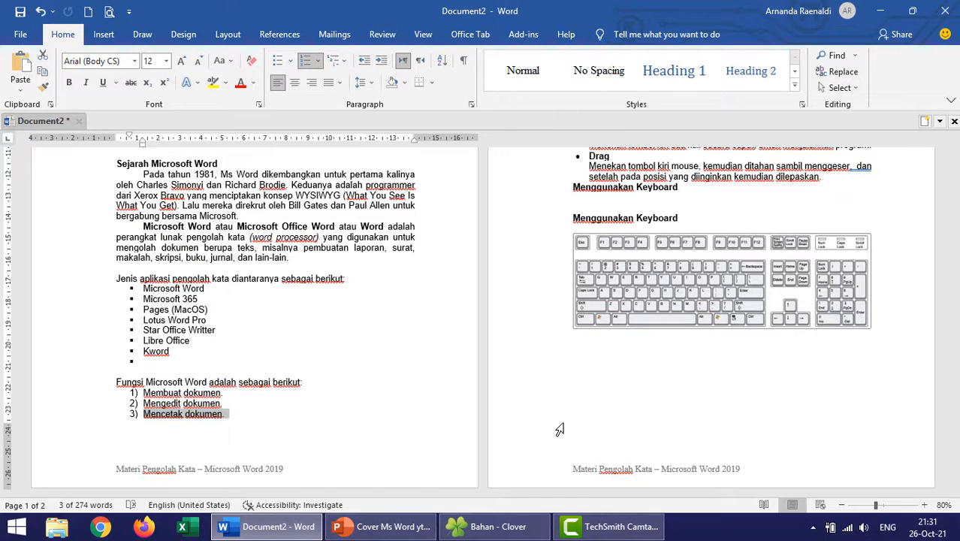
# - Lay out the two body paragraphs under the "Sejarah Microsoft Word" heading in two columns and deselect the text
pyautogui.scroll(3, 554, 362)
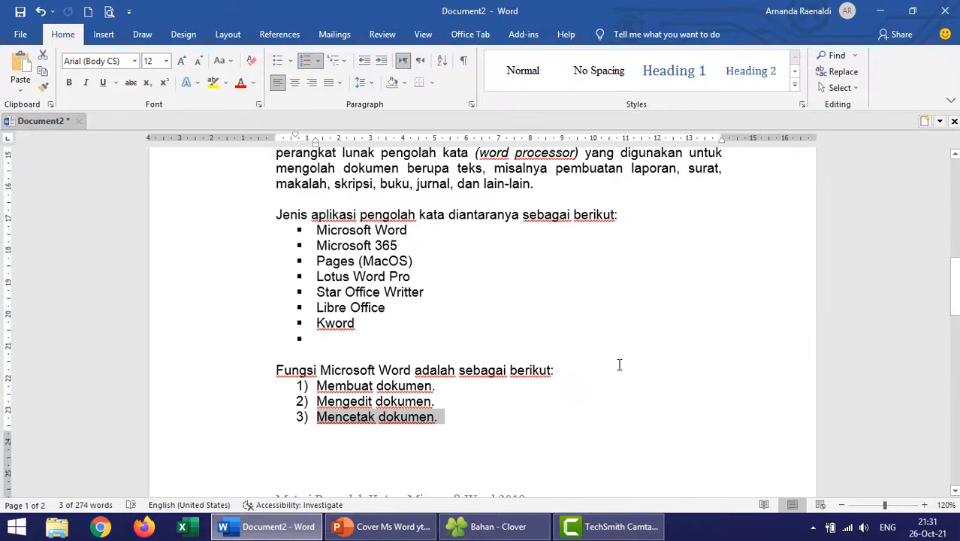
pyautogui.scroll(3, 620, 366)
pyautogui.scroll(1, 620, 368)
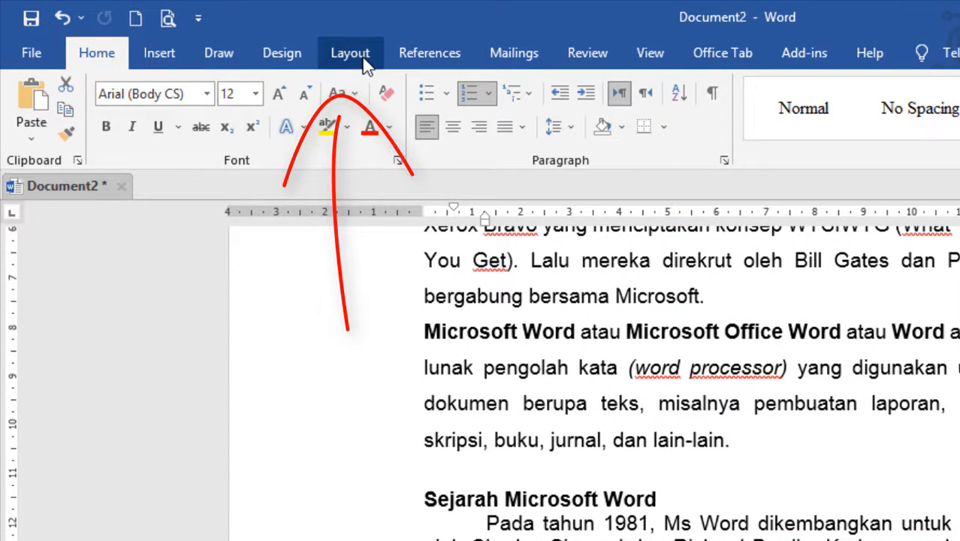
pyautogui.click(363, 60)
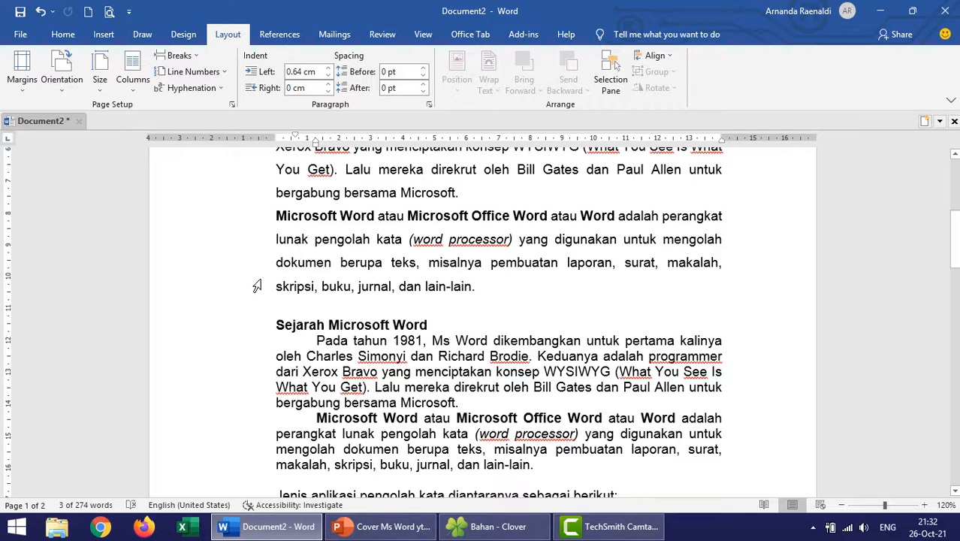
pyautogui.scroll(-3, 257, 286)
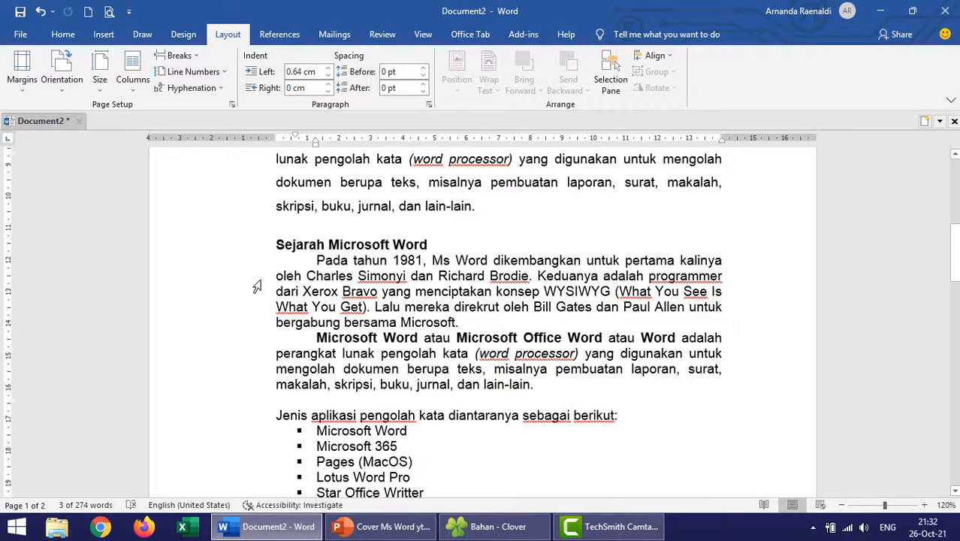
pyautogui.scroll(4, 256, 286)
pyautogui.scroll(-2, 257, 286)
pyautogui.scroll(-1, 257, 286)
pyautogui.moveTo(315, 260); pyautogui.dragTo(495, 384)
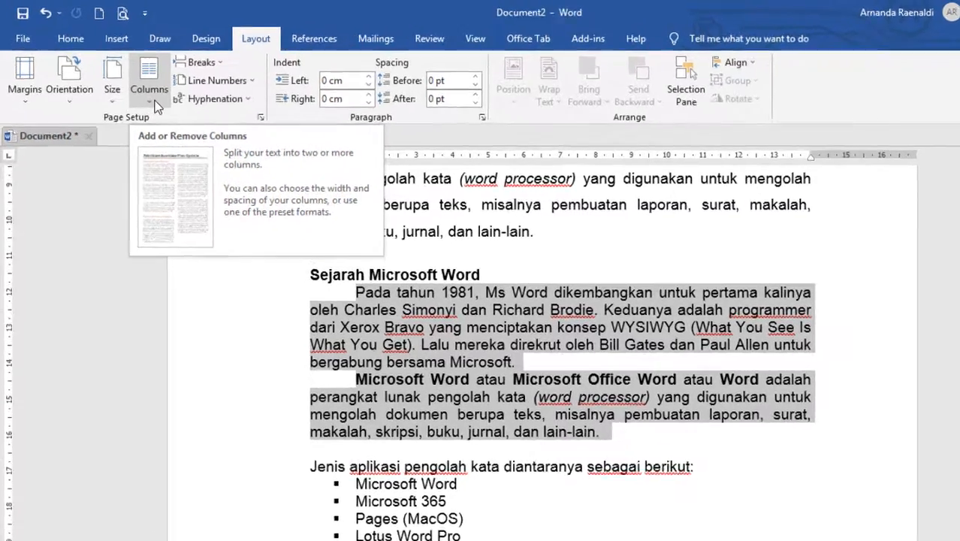
pyautogui.click(133, 90)
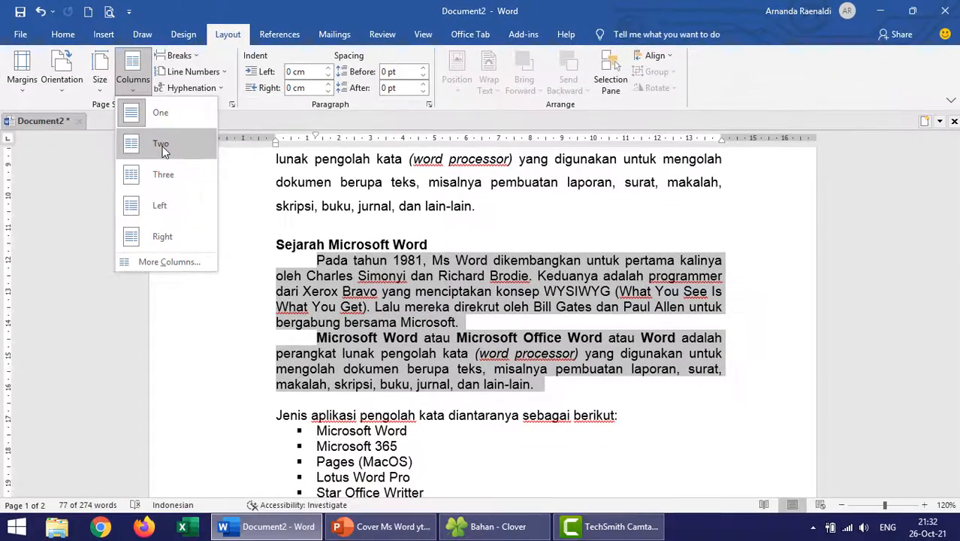
pyautogui.click(161, 145)
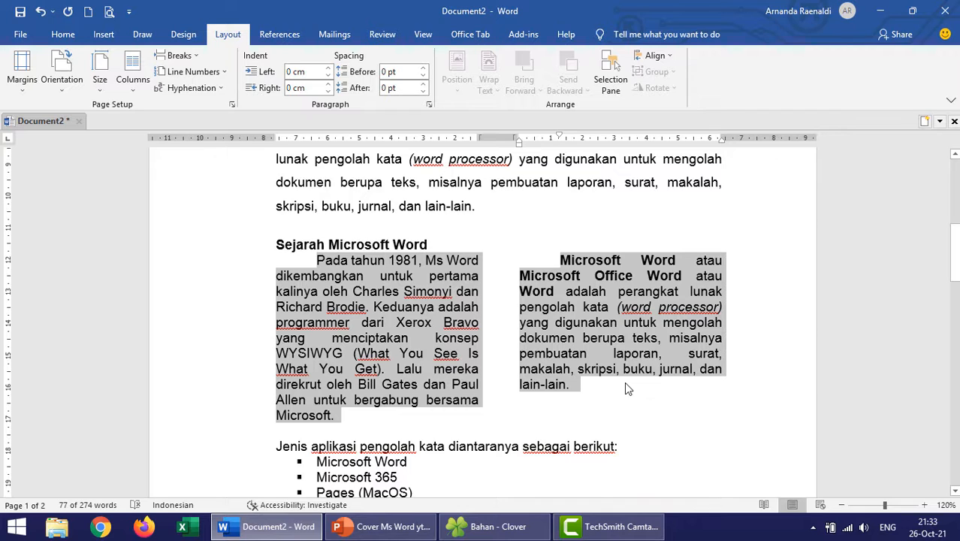
pyautogui.click(135, 93)
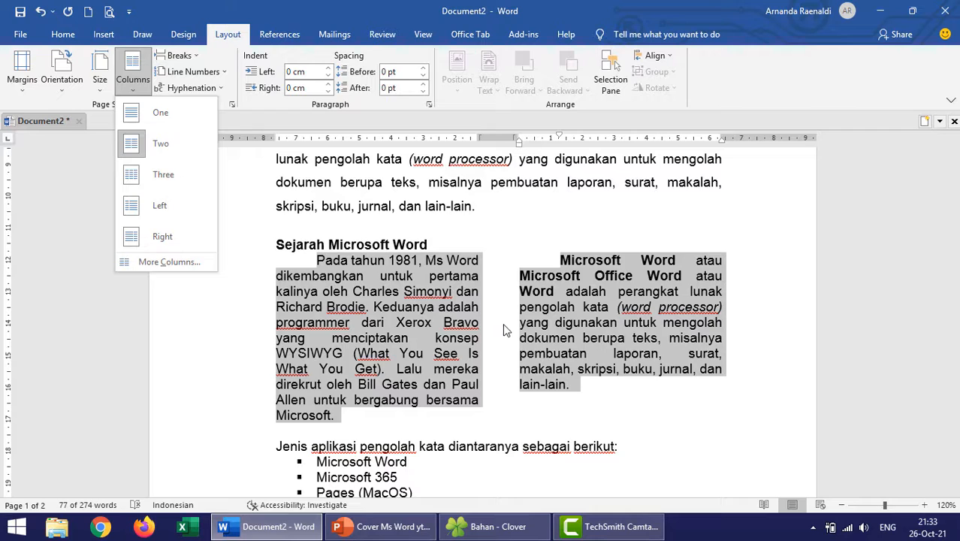
pyautogui.click(491, 429)
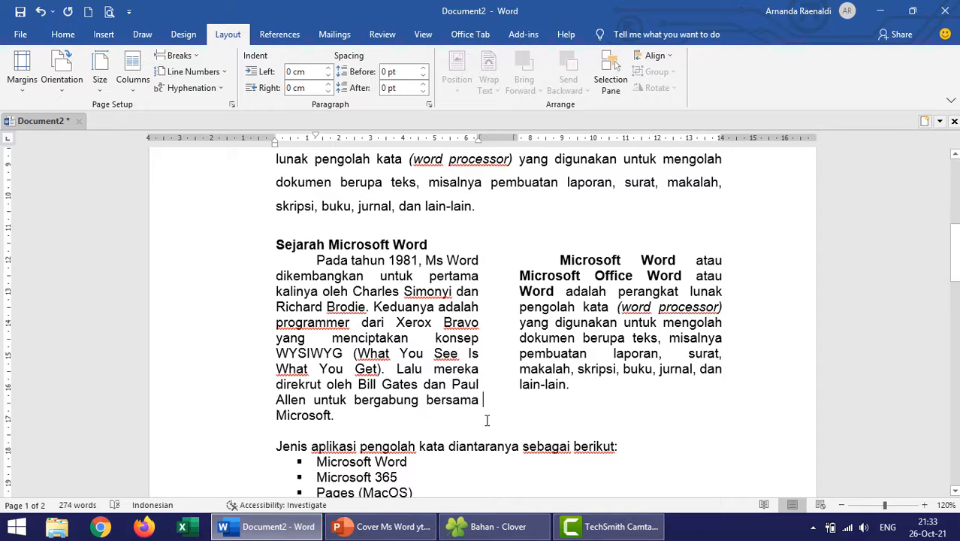
# - Draw a rounded-corner rectangle about 5.76 cm wide and 1.59 cm high just below the third page's header, then deselect it
pyautogui.scroll(-2, 487, 420)
pyautogui.moveTo(954, 279); pyautogui.dragTo(951, 456)
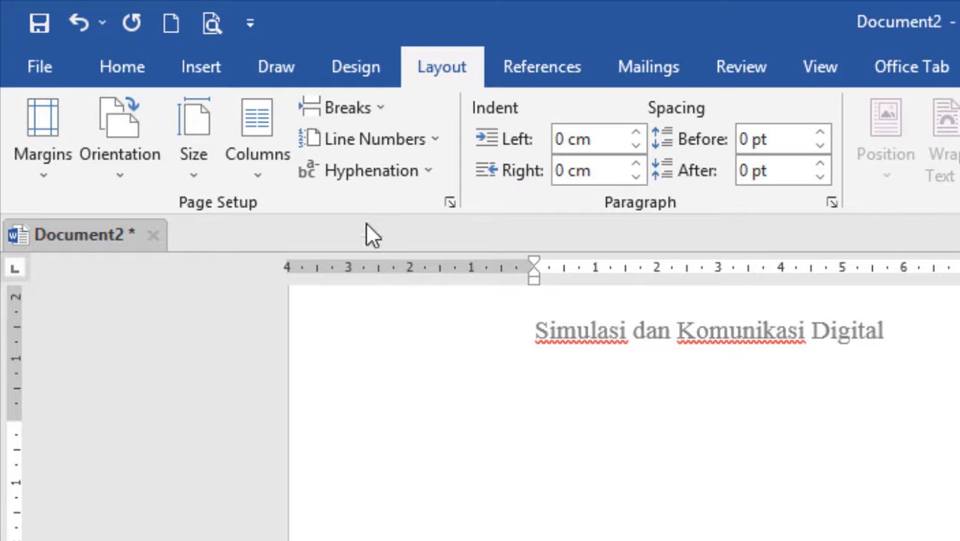
pyautogui.click(201, 67)
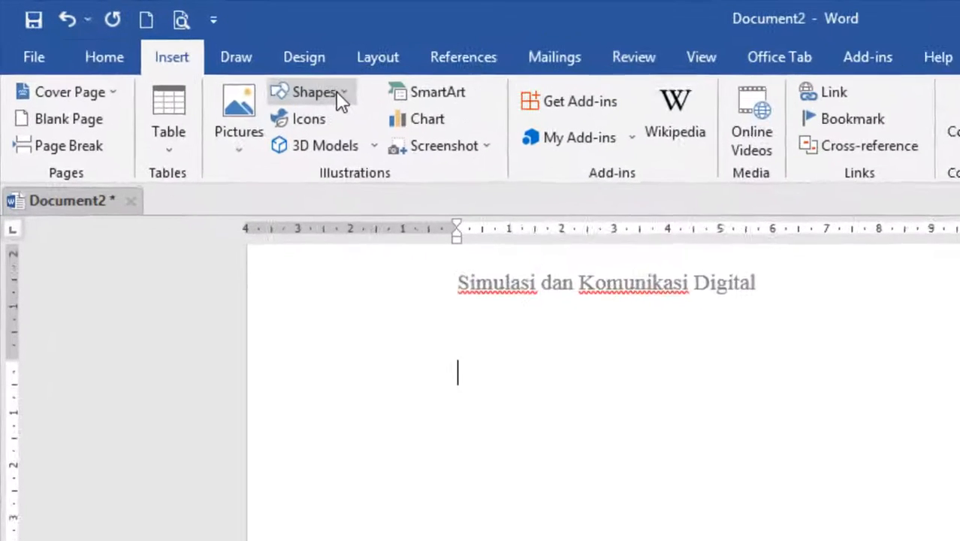
pyautogui.click(361, 95)
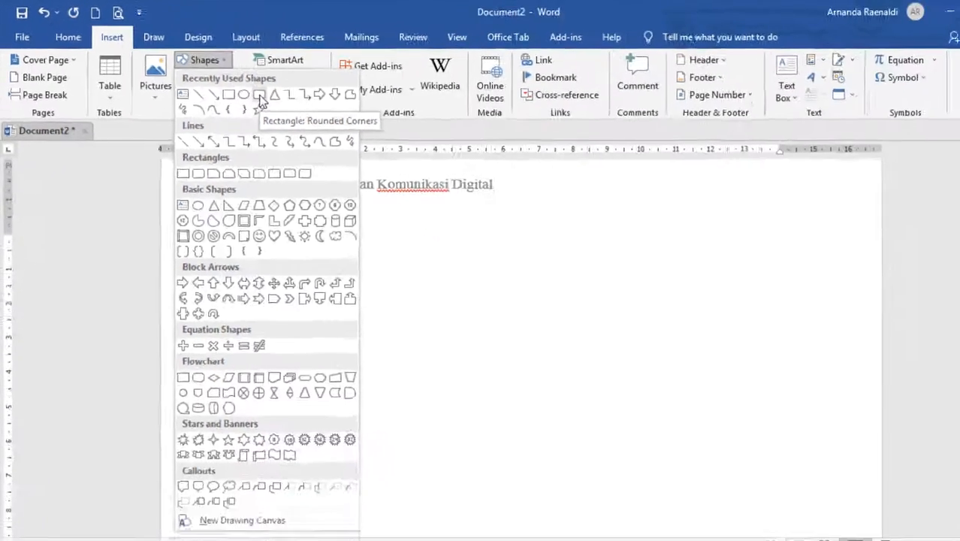
pyautogui.click(417, 154)
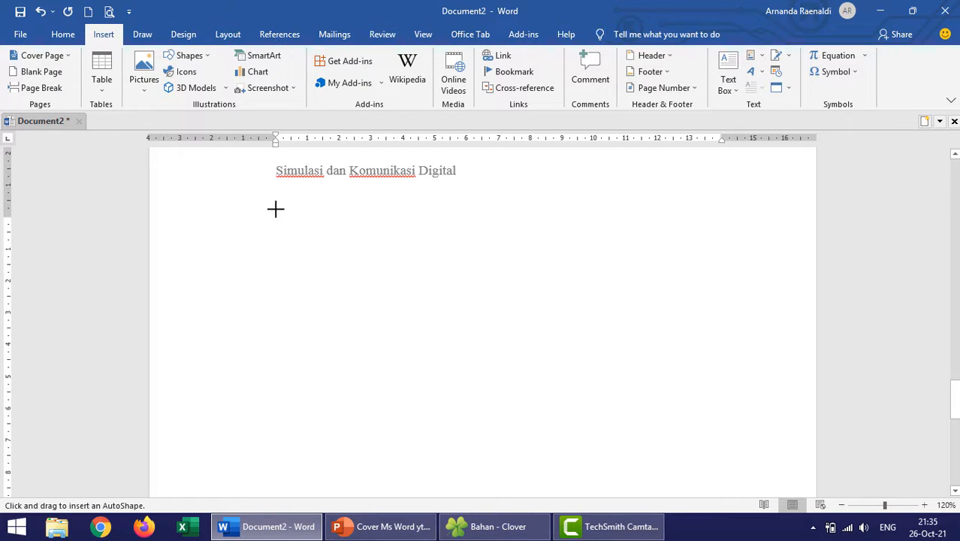
pyautogui.moveTo(276, 209)
pyautogui.mouseDown()
pyautogui.moveTo(342, 246)
pyautogui.moveTo(454, 251)
pyautogui.moveTo(460, 260)
pyautogui.mouseUp()
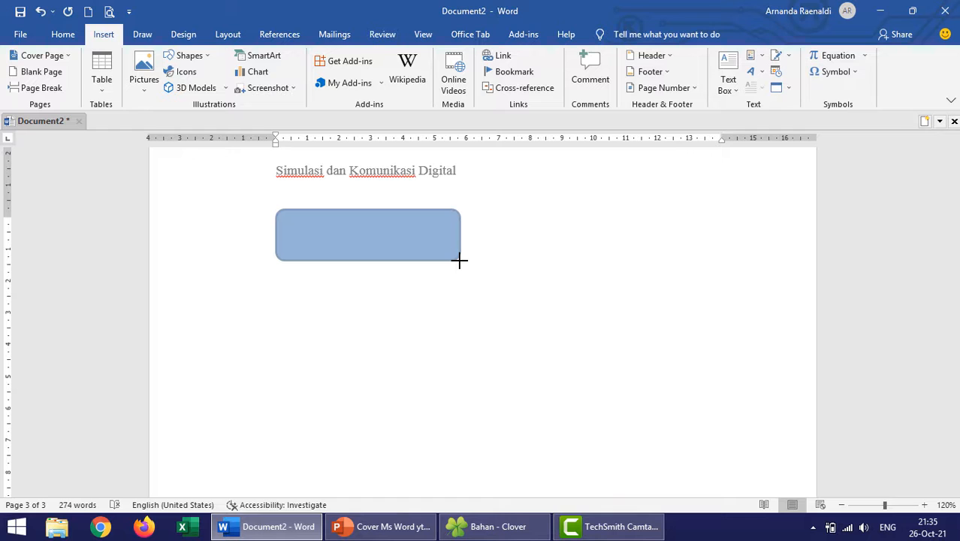
pyautogui.moveTo(460, 261); pyautogui.dragTo(459, 261)
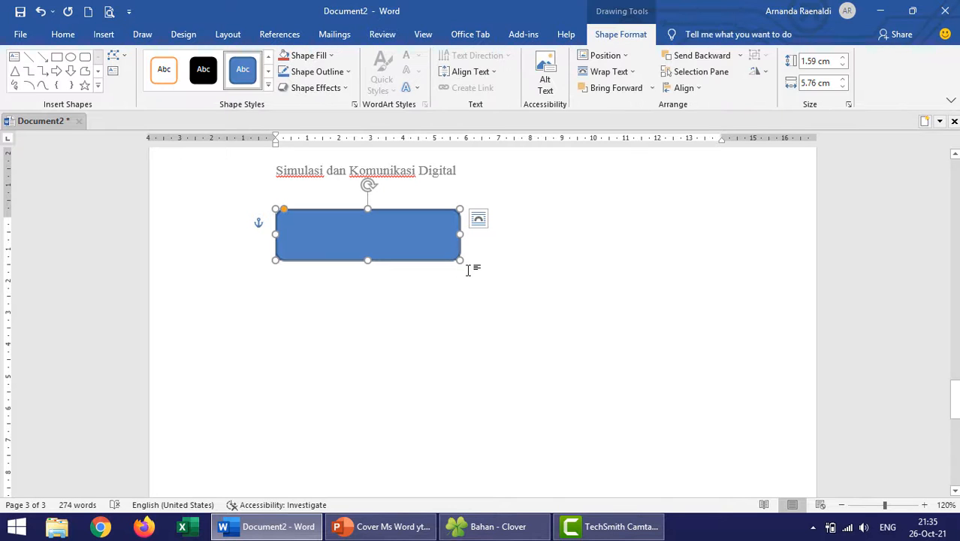
pyautogui.click(352, 299)
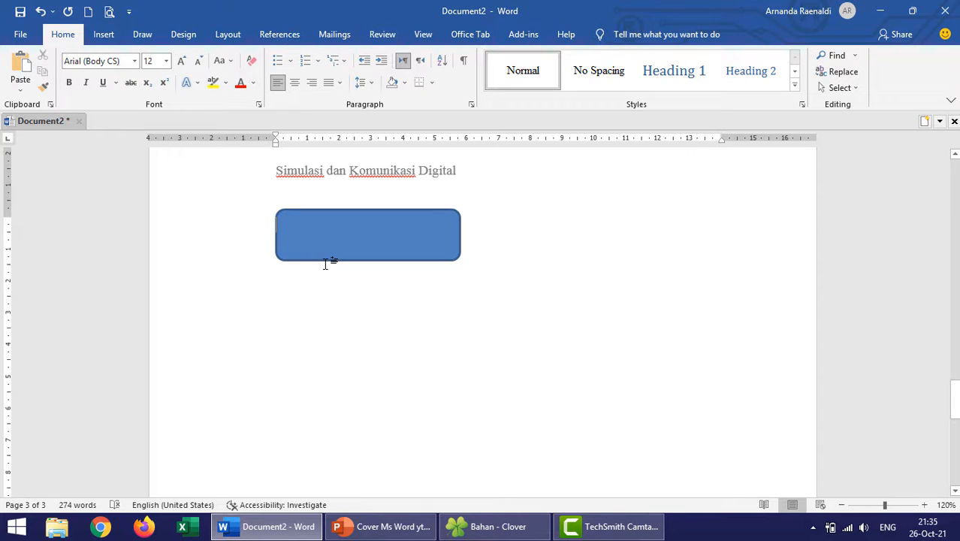
# - Fill the rounded rectangle below the header with standard yellow
pyautogui.click(332, 241)
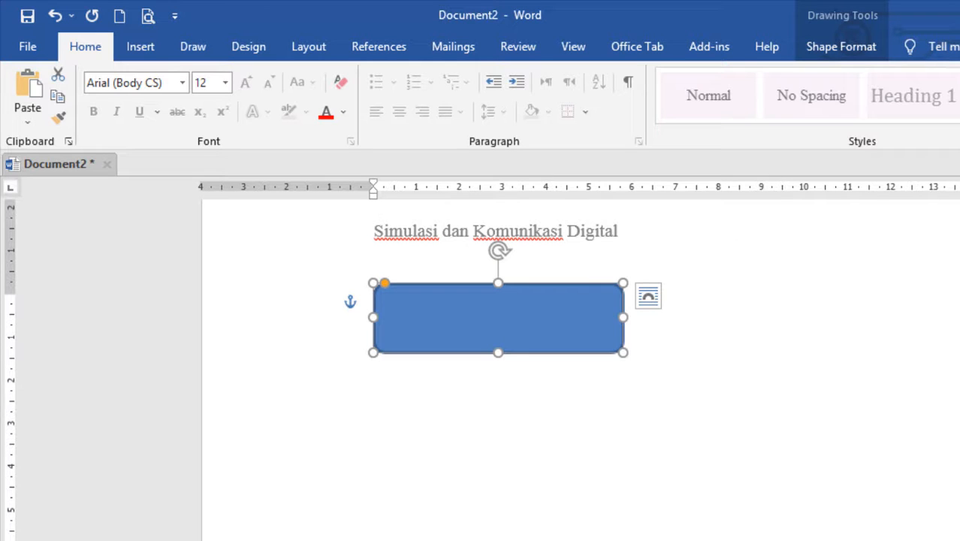
pyautogui.click(871, 46)
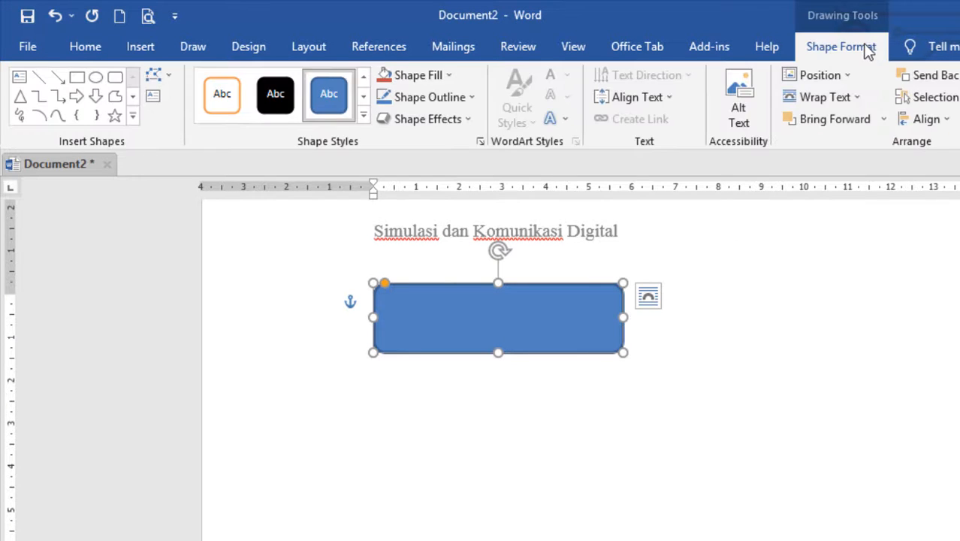
pyautogui.click(450, 76)
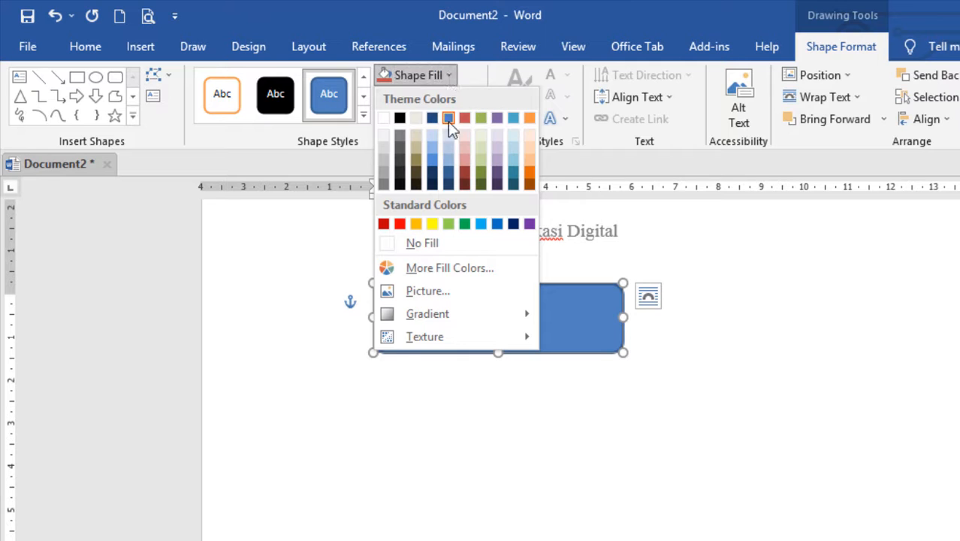
pyautogui.click(432, 227)
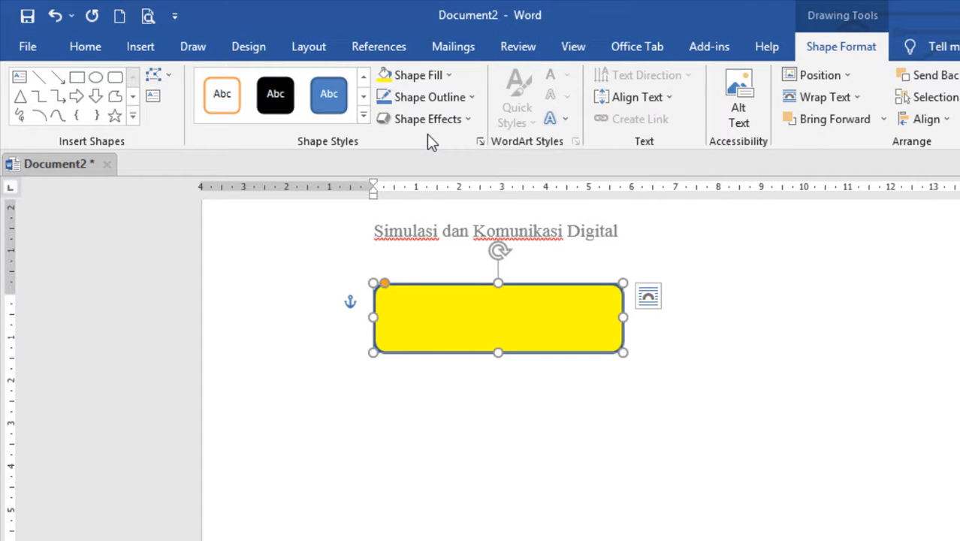
# - Apply the glossy orange theme style from the last row of Theme Styles to the rounded rectangle and deselect it
pyautogui.click(364, 117)
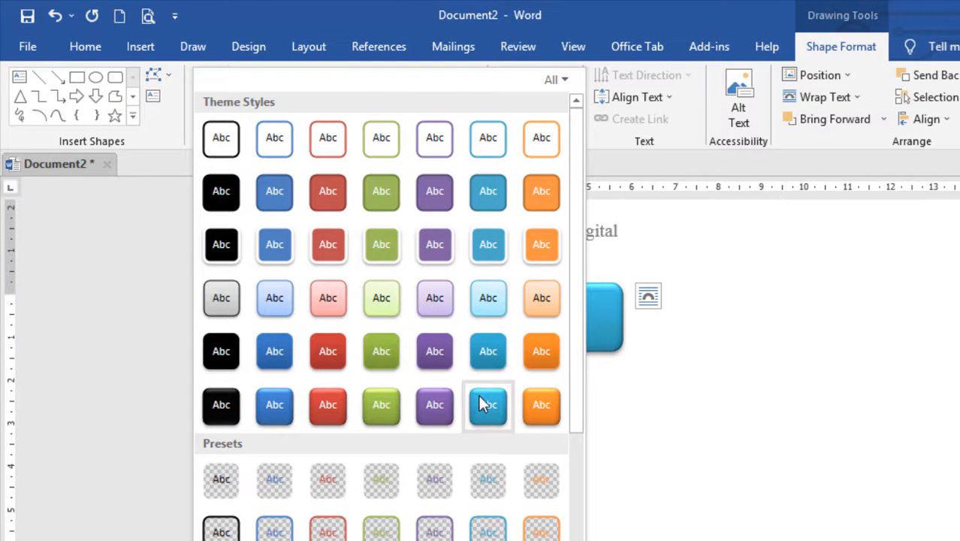
pyautogui.click(543, 403)
pyautogui.click(640, 391)
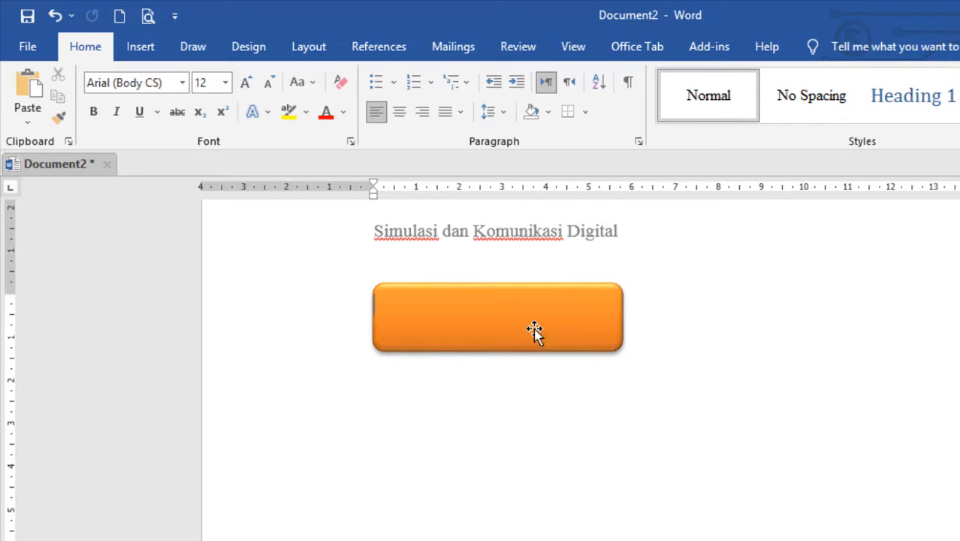
# - Add the text "SMK BISA" inside the orange rounded rectangle and return to the document body
pyautogui.click(483, 321)
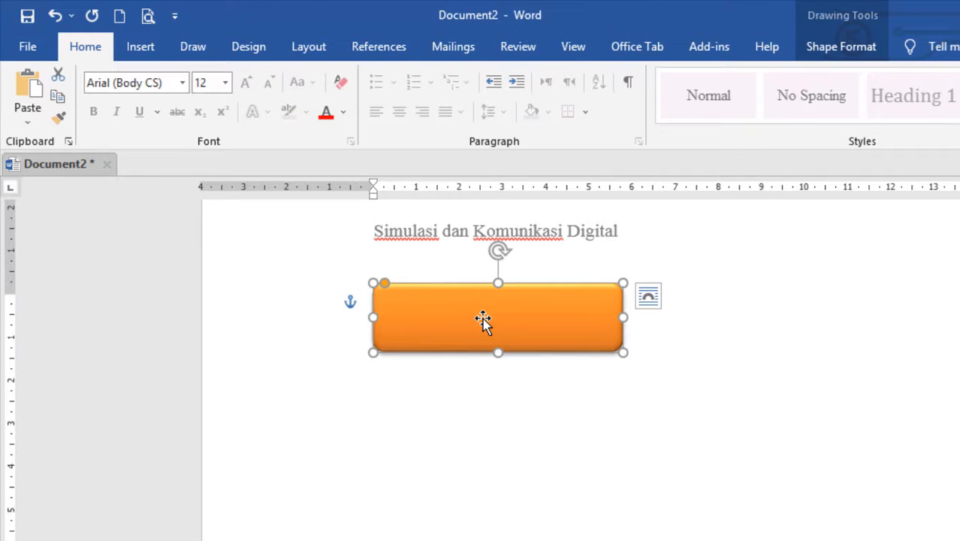
pyautogui.rightClick(483, 321)
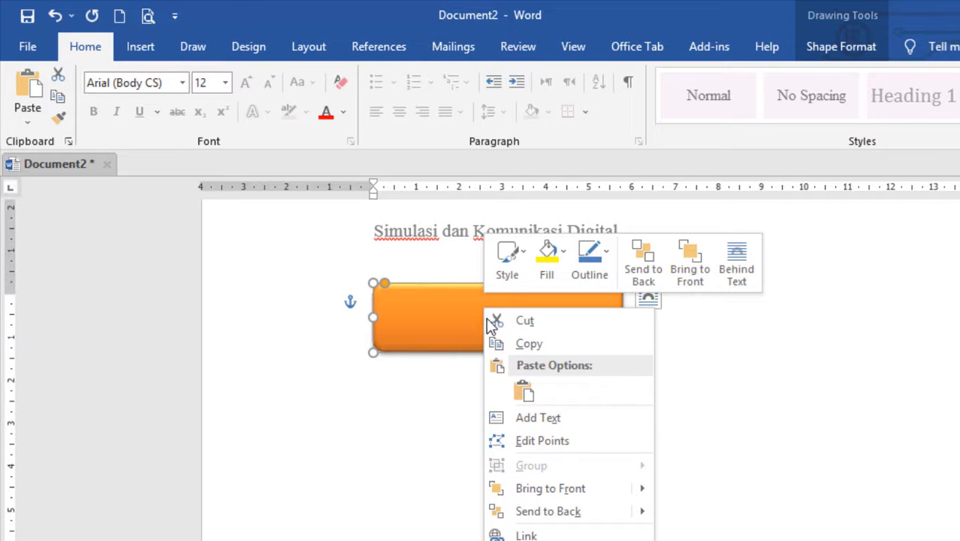
pyautogui.click(565, 425)
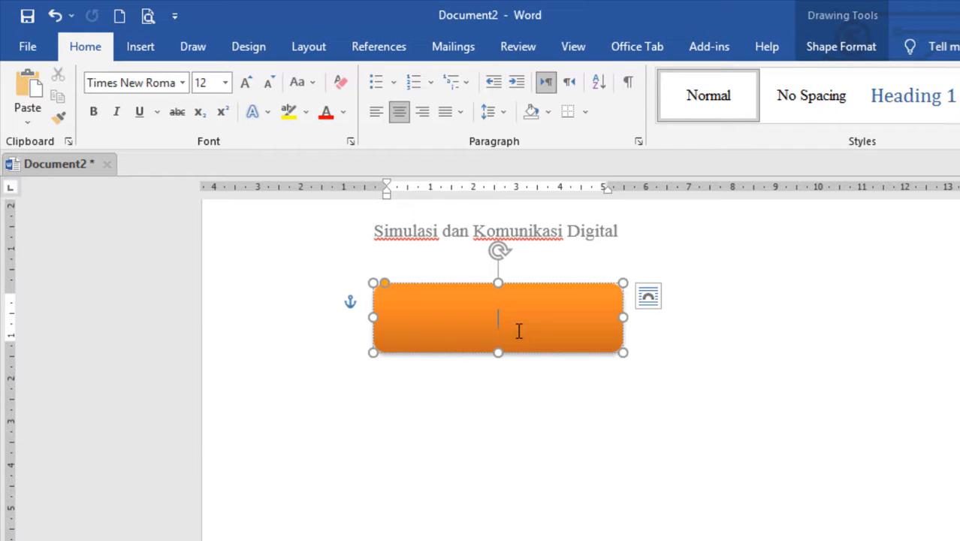
pyautogui.write('SMK BISA')
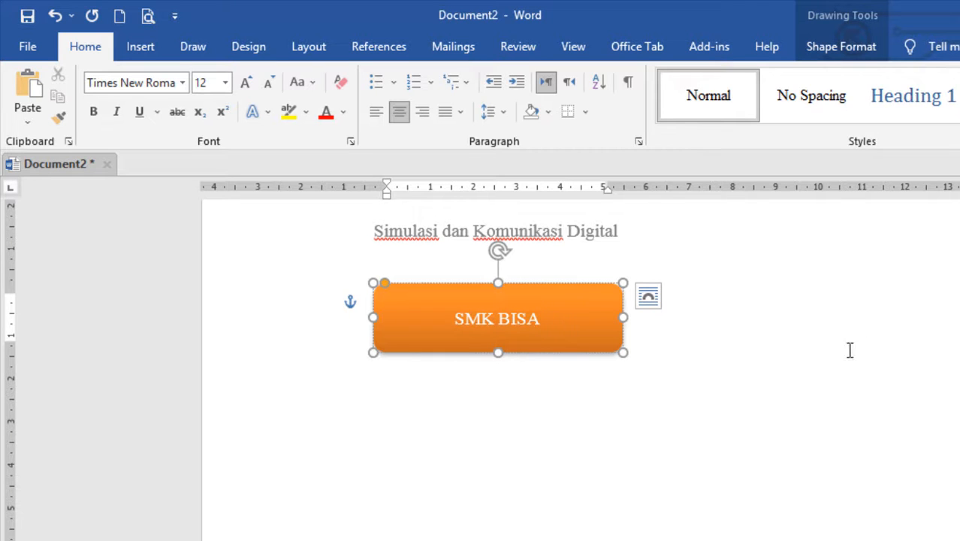
pyautogui.click(836, 371)
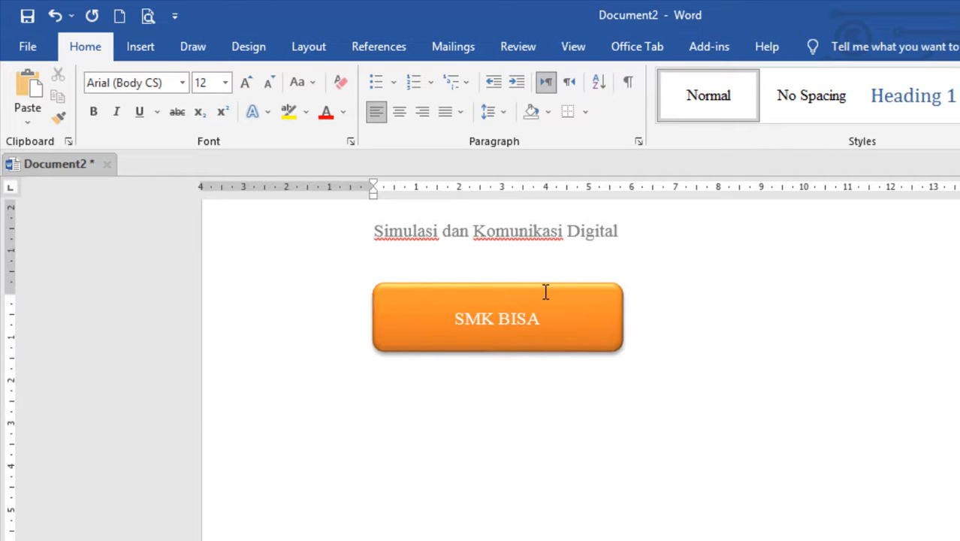
pyautogui.click(127, 51)
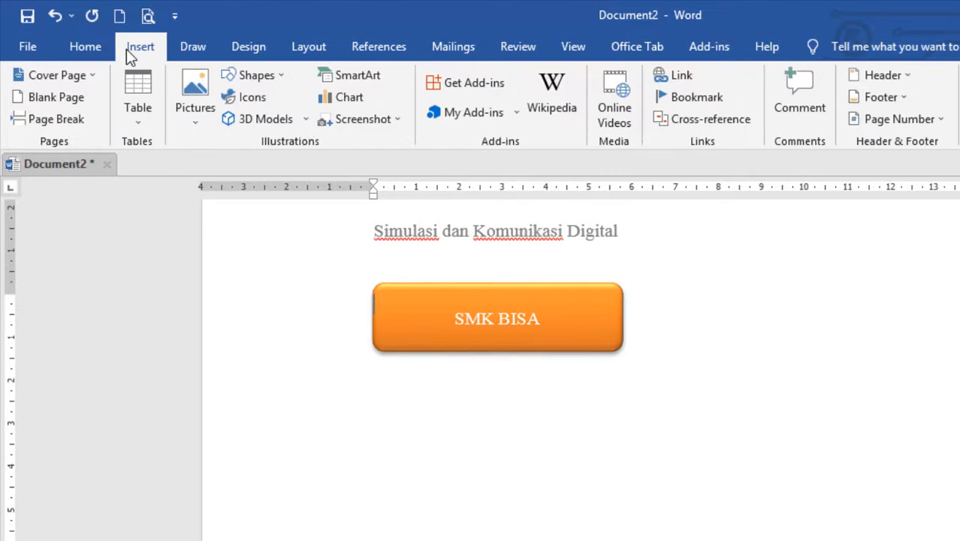
pyautogui.click(278, 76)
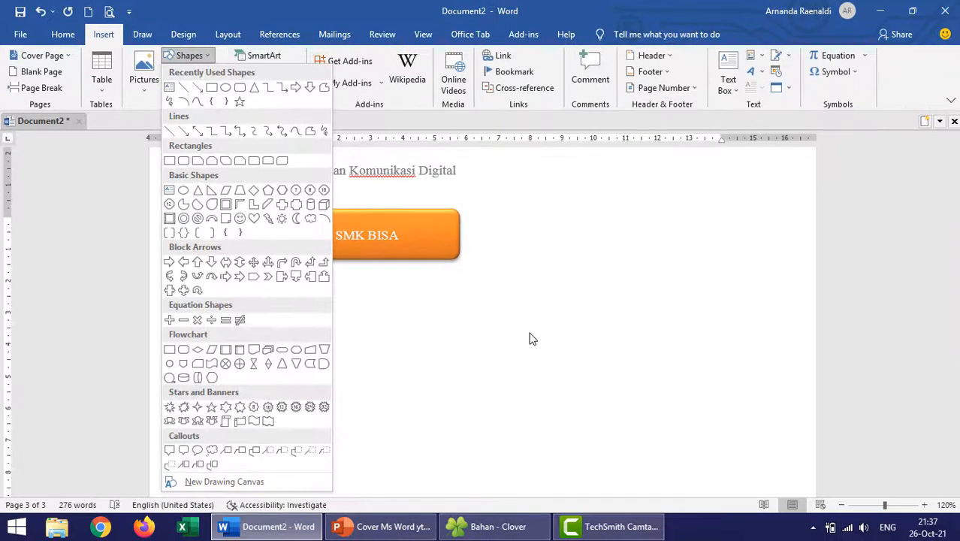
pyautogui.click(718, 451)
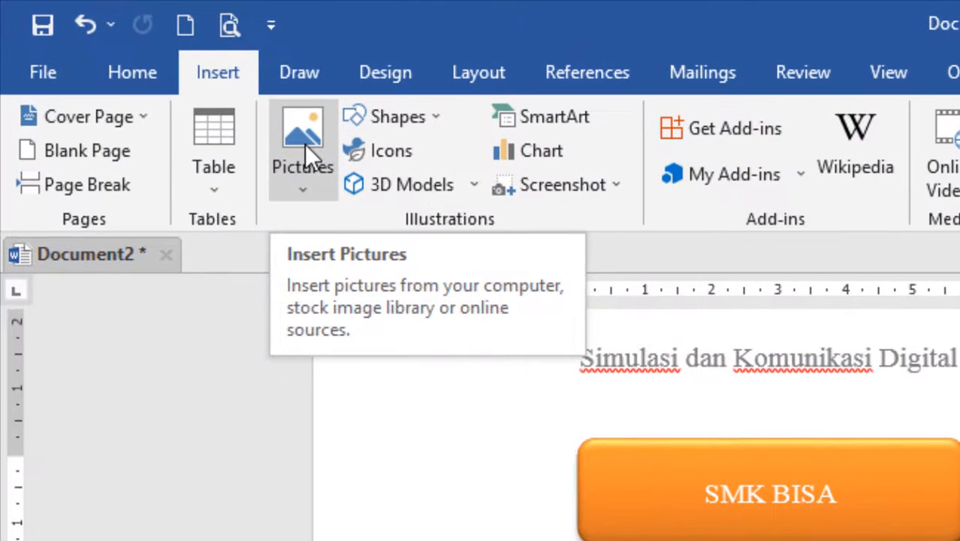
# - Insert the alarm clock picture "IEyJmr-alarm-clock-time-free-transparent" from the device's Pictures library on the third page
pyautogui.click(304, 143)
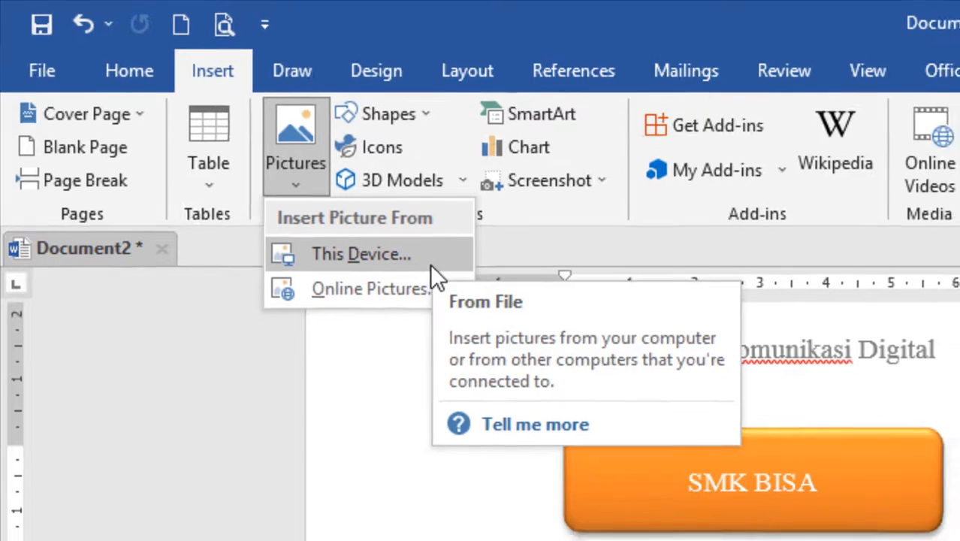
pyautogui.click(432, 261)
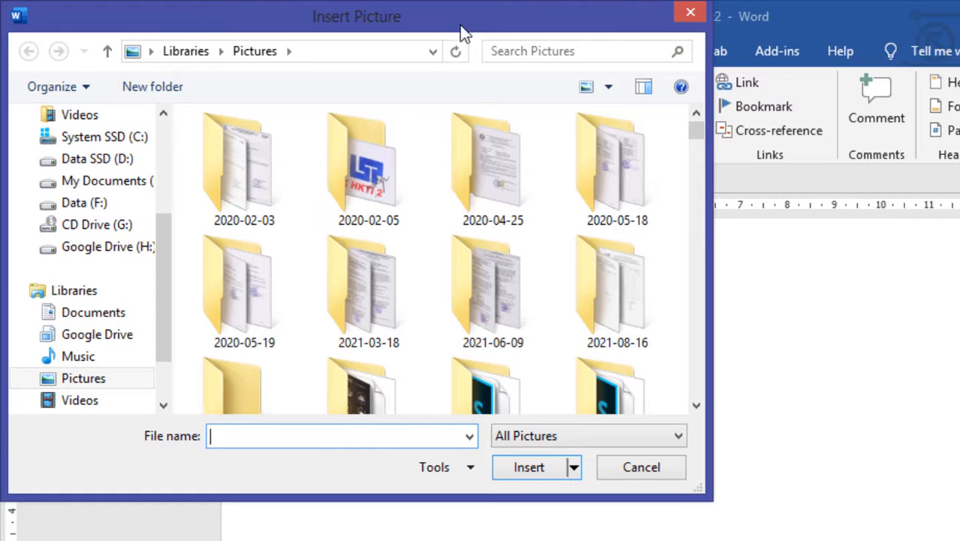
pyautogui.moveTo(464, 31); pyautogui.dragTo(597, 32)
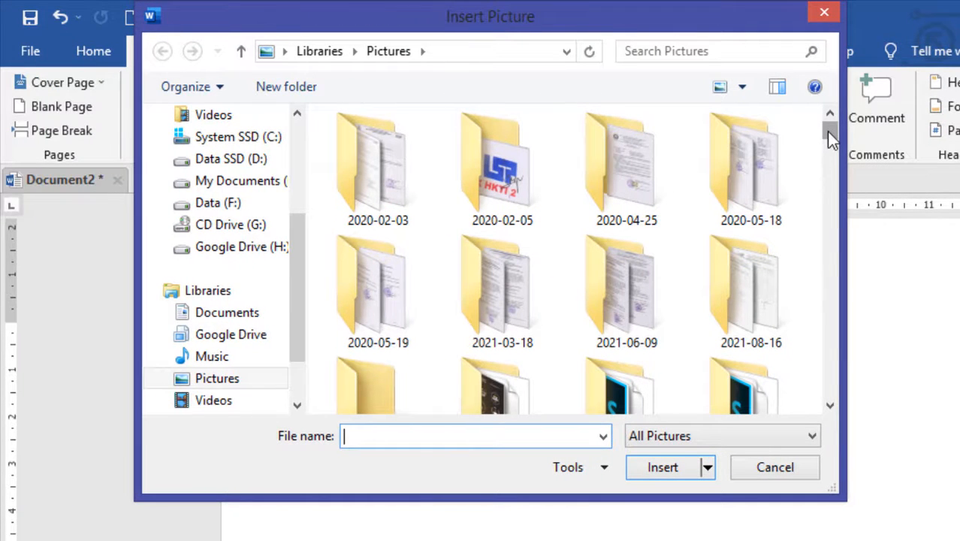
pyautogui.moveTo(829, 133); pyautogui.dragTo(777, 225)
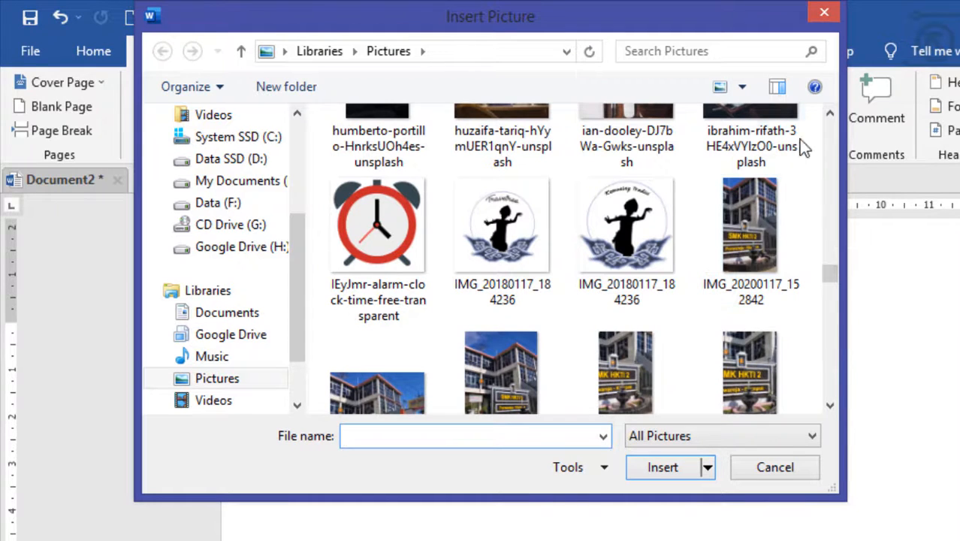
pyautogui.click(383, 227)
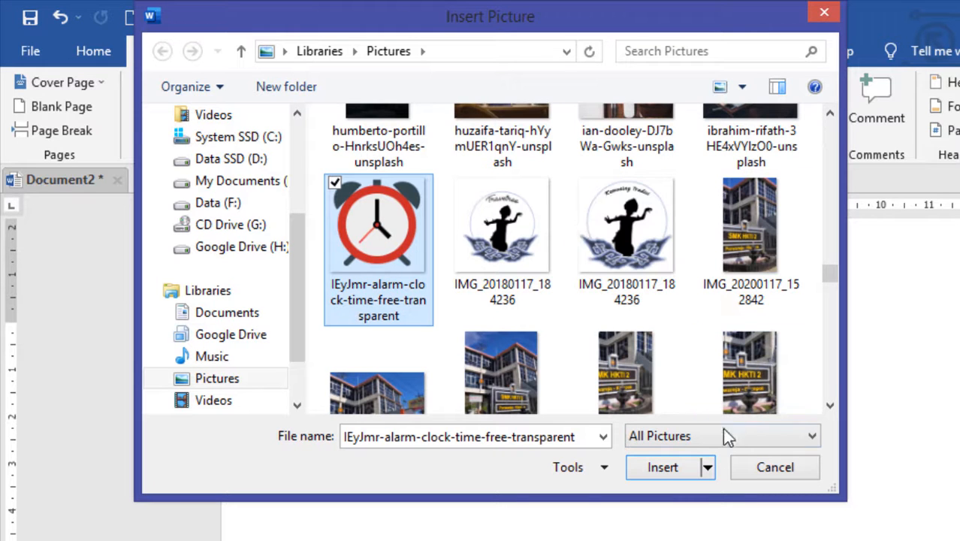
pyautogui.click(661, 467)
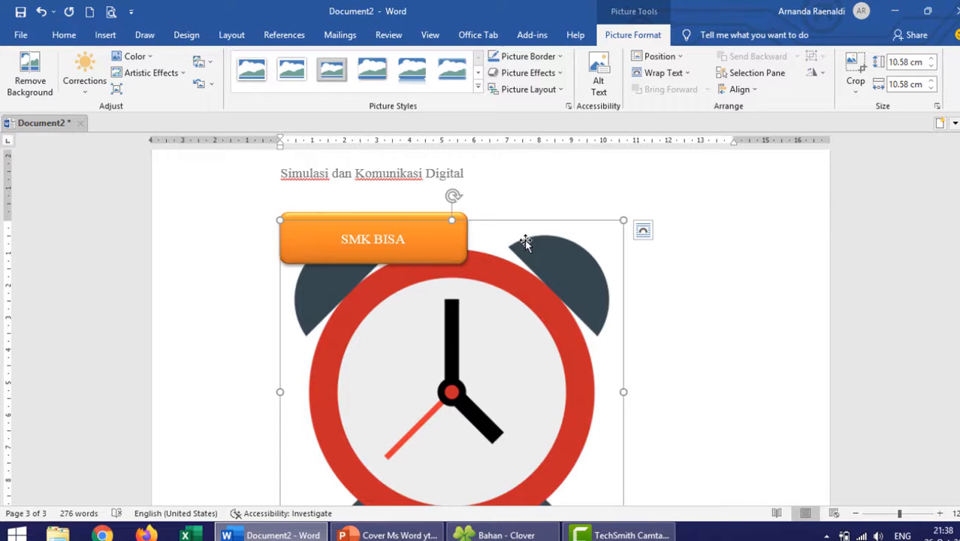
# - Scale the alarm clock picture down proportionally to about 4.84 cm by 4.84 cm, keeping its upper-left corner in place
pyautogui.scroll(-2, 560, 239)
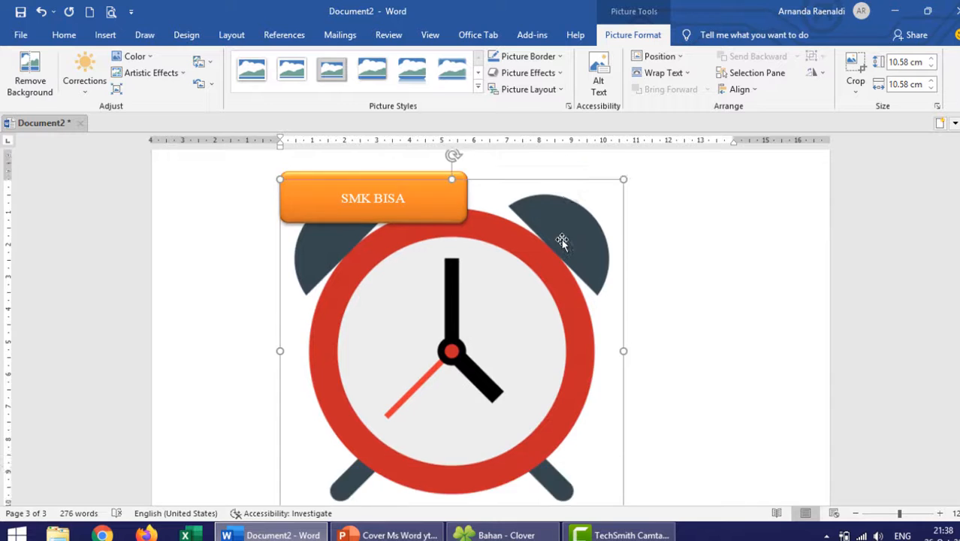
pyautogui.scroll(1, 561, 239)
pyautogui.scroll(-1, 574, 276)
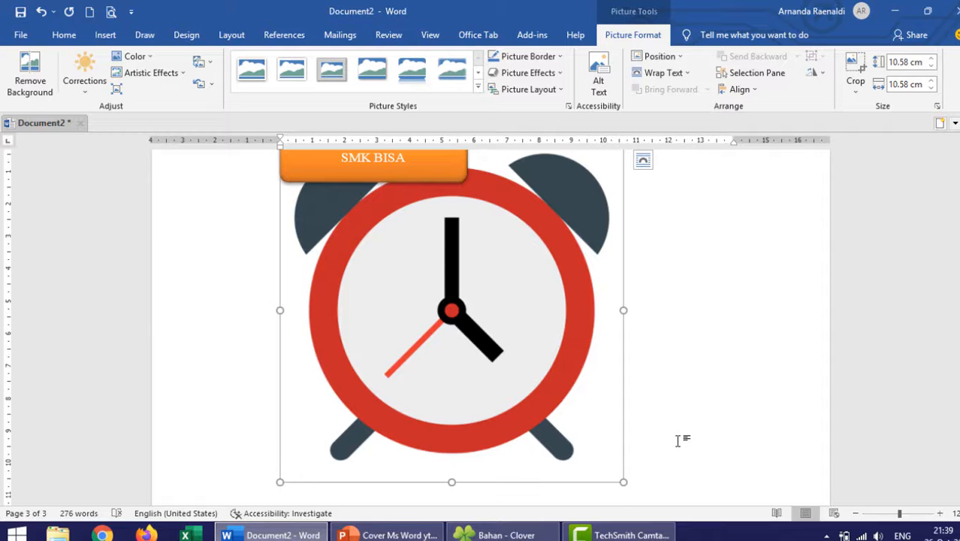
pyautogui.scroll(1, 668, 420)
pyautogui.scroll(-1, 663, 410)
pyautogui.moveTo(622, 482); pyautogui.dragTo(434, 296)
pyautogui.scroll(2, 466, 313)
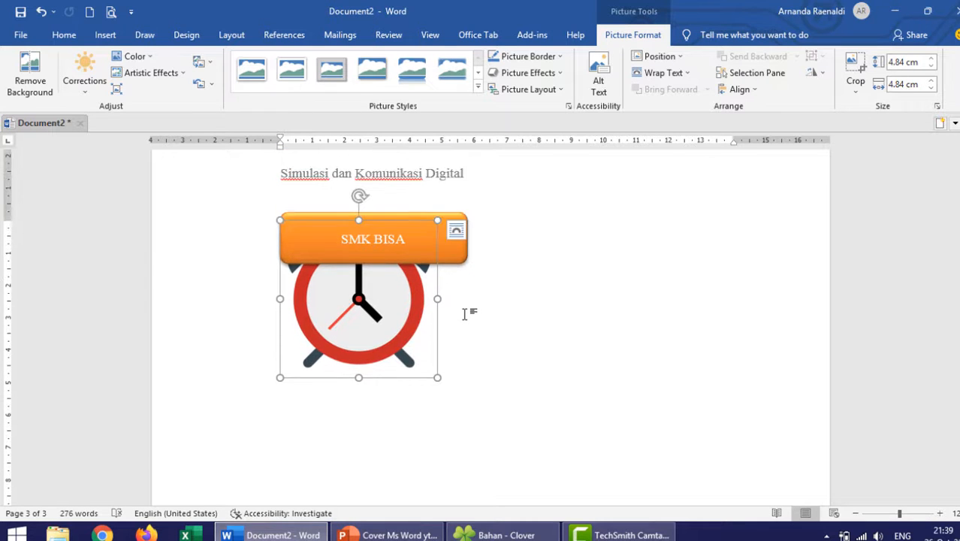
# - Move the orange "SMK BISA" rectangle off the alarm clock to the empty area on its right, then select the clock picture
pyautogui.click(444, 218)
pyautogui.moveTo(440, 217); pyautogui.dragTo(689, 272)
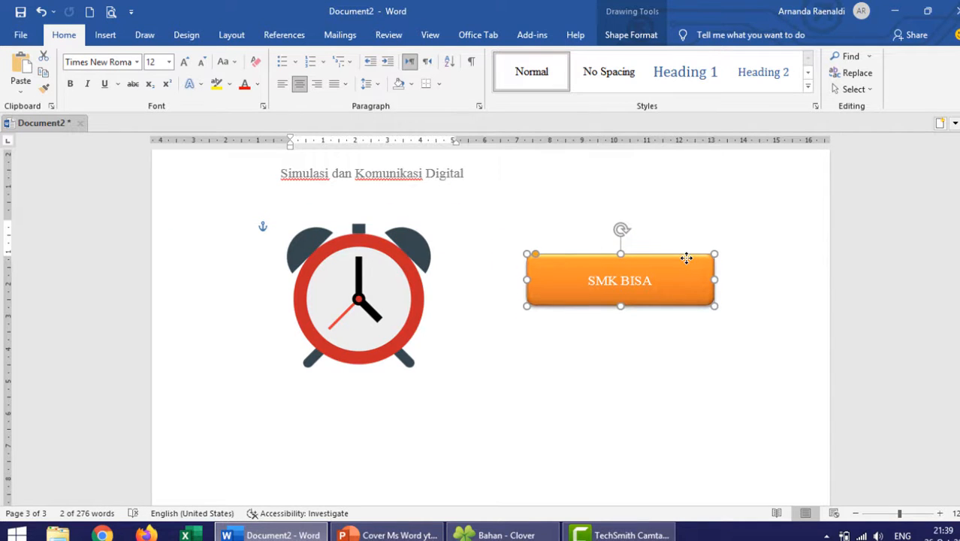
pyautogui.click(440, 352)
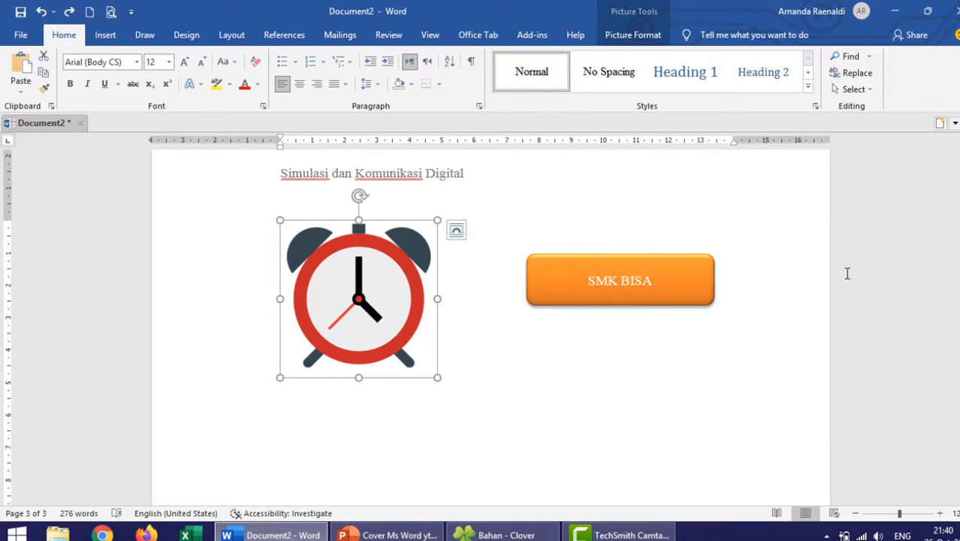
# - Insert page numbers at the bottom of the pages using the Accent Bar 4 style
pyautogui.moveTo(959, 396); pyautogui.dragTo(959, 454)
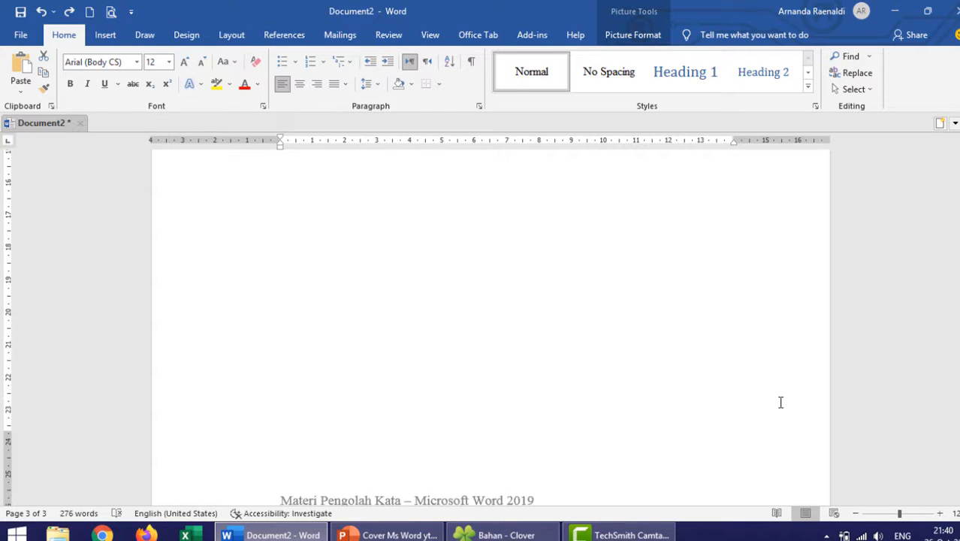
pyautogui.scroll(-2, 768, 411)
pyautogui.scroll(-3, 749, 365)
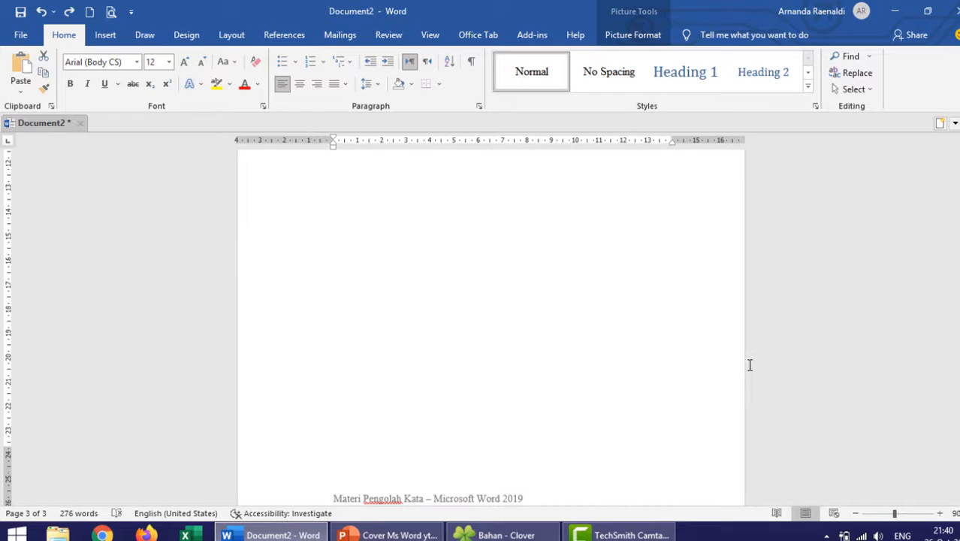
pyautogui.scroll(8, 747, 358)
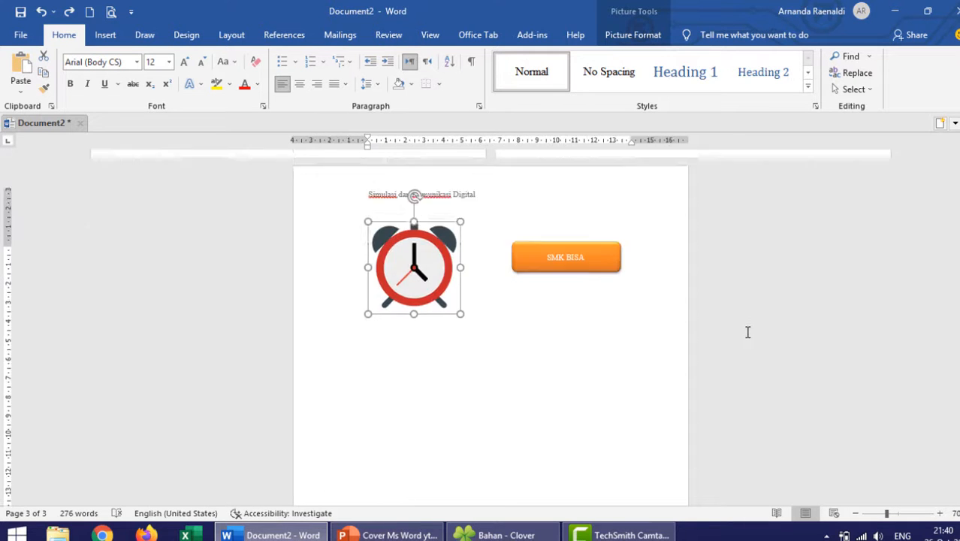
pyautogui.scroll(1, 709, 327)
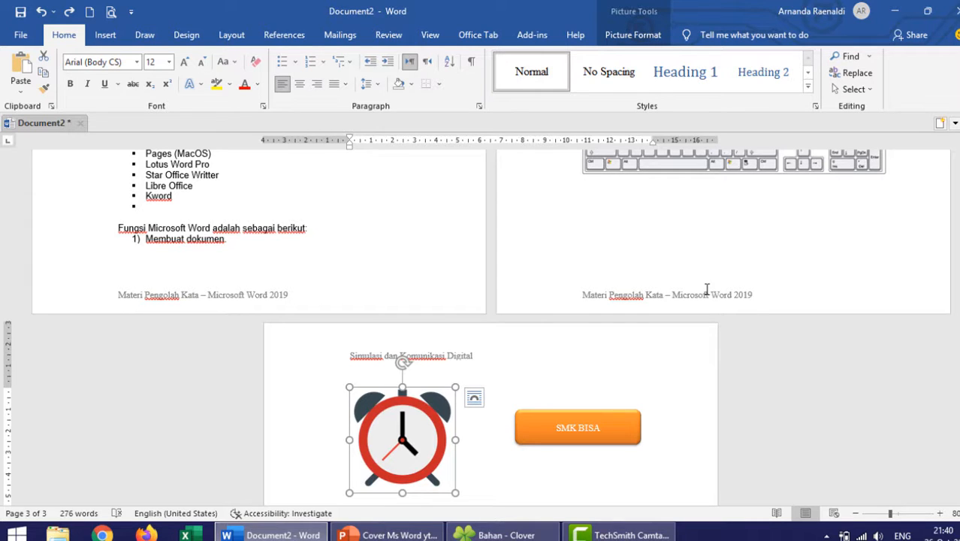
pyautogui.click(231, 34)
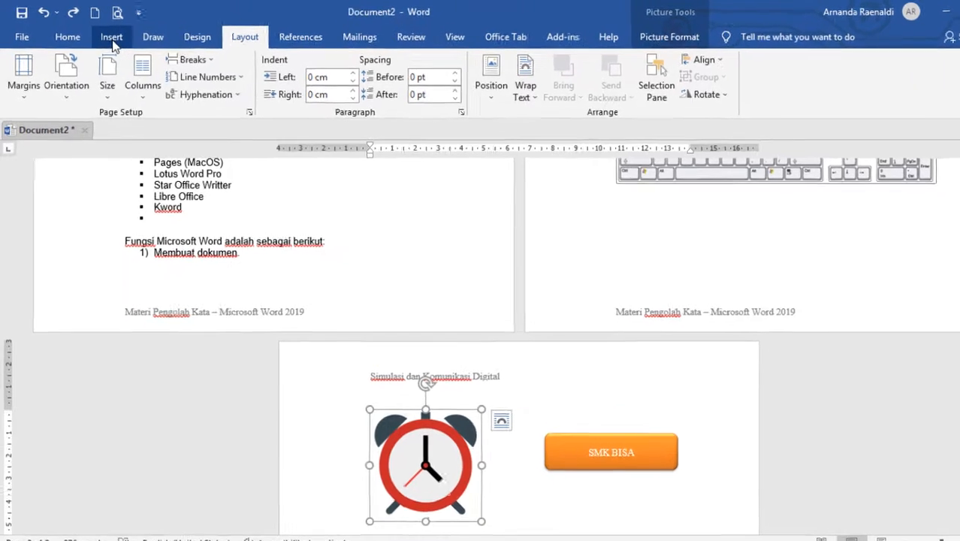
pyautogui.click(112, 39)
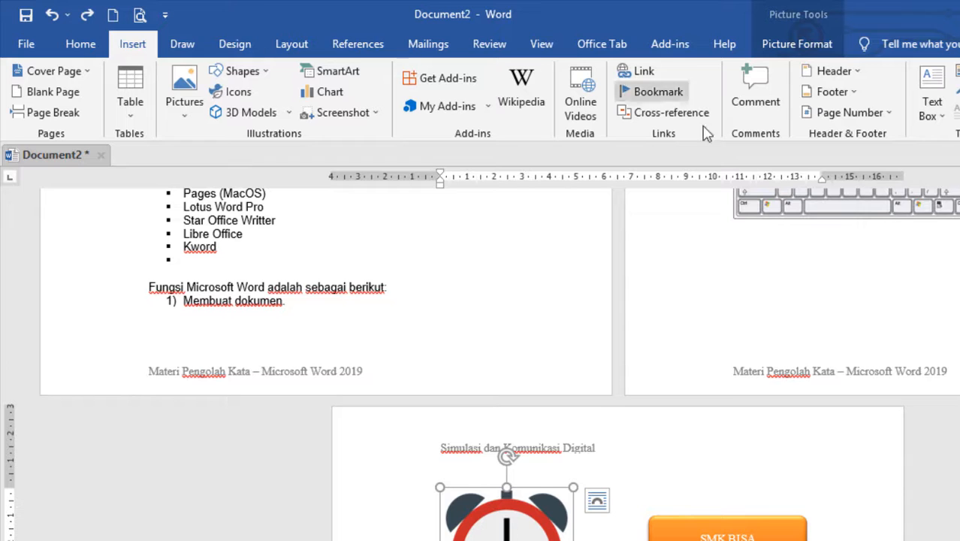
pyautogui.click(890, 117)
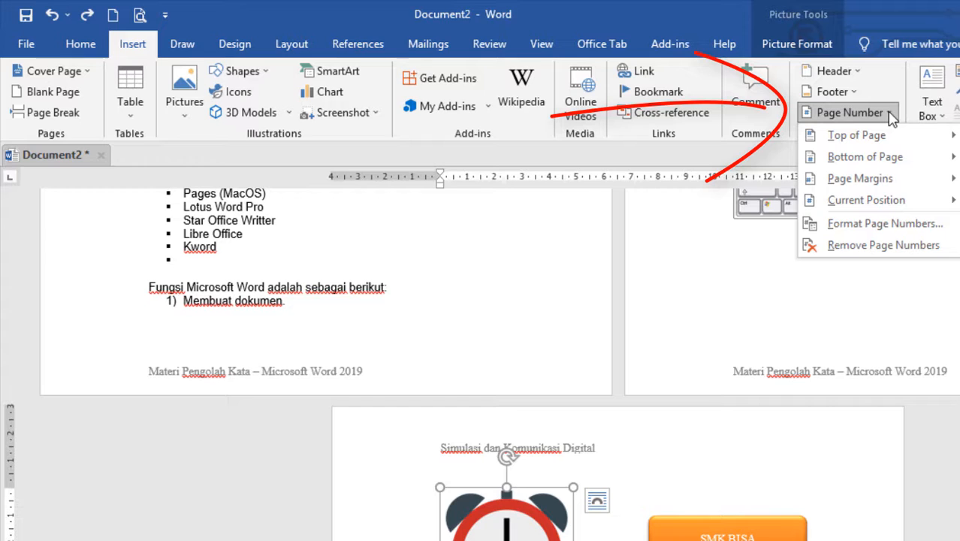
pyautogui.moveTo(888, 137)
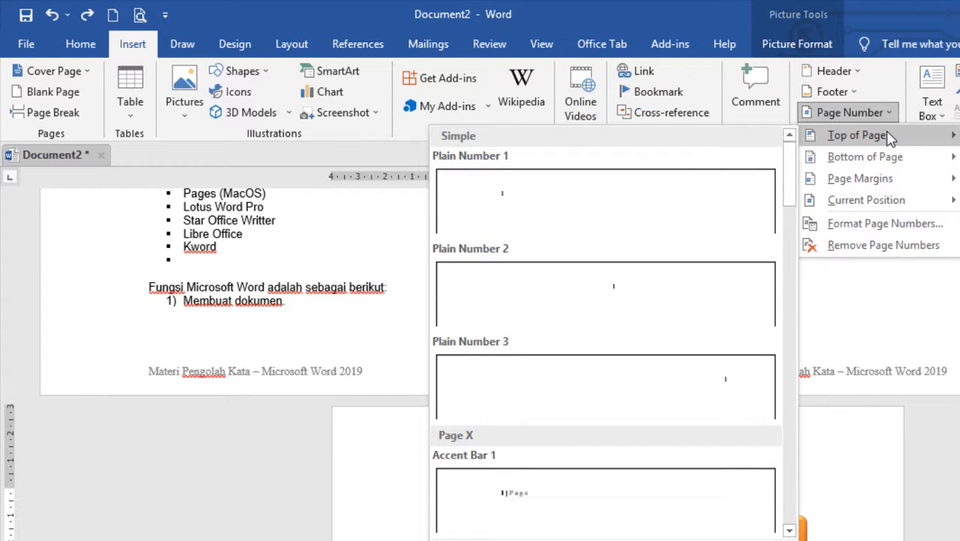
pyautogui.moveTo(871, 161)
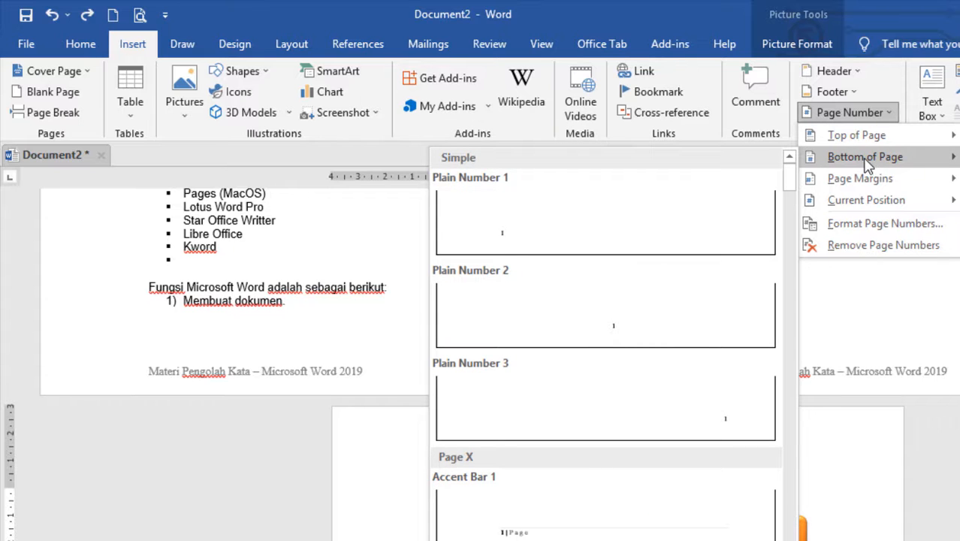
pyautogui.moveTo(878, 182)
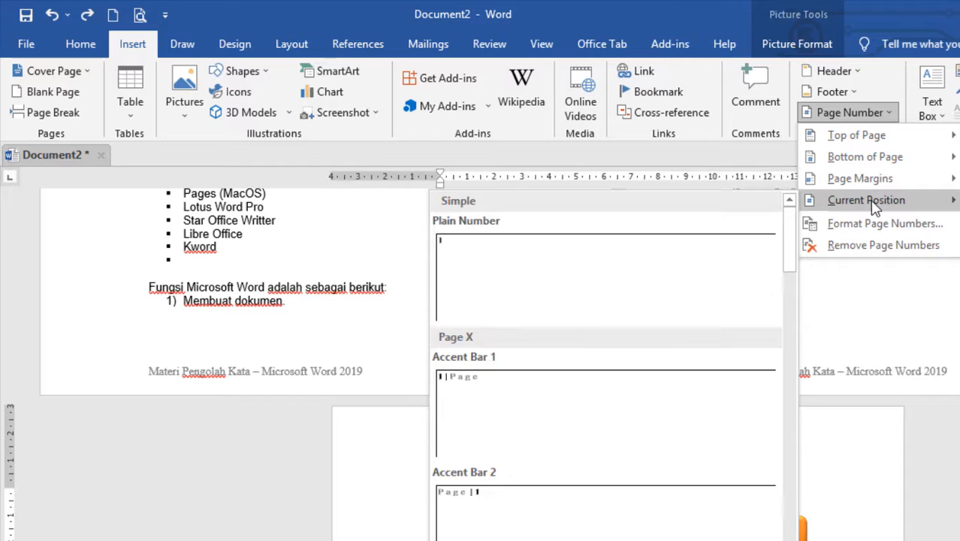
pyautogui.moveTo(877, 204)
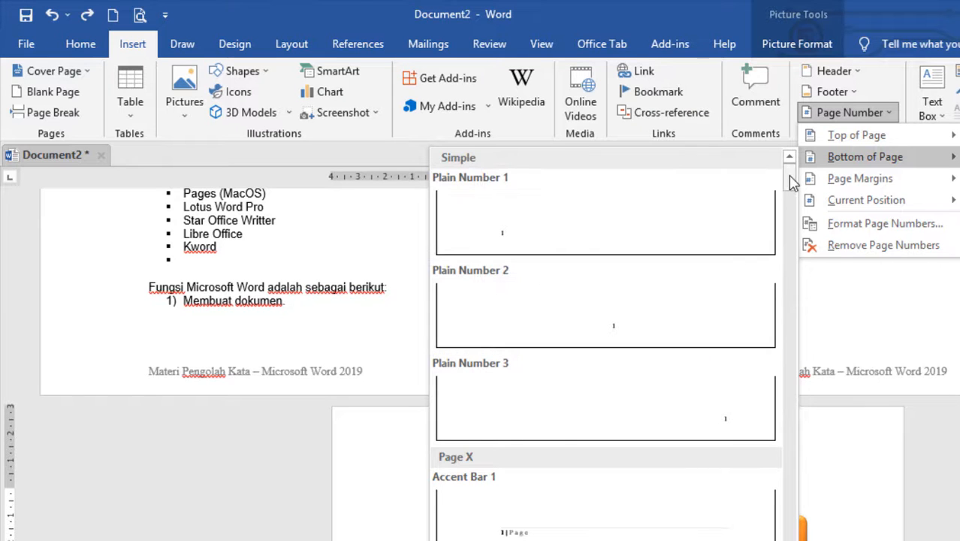
pyautogui.moveTo(791, 173); pyautogui.dragTo(792, 203)
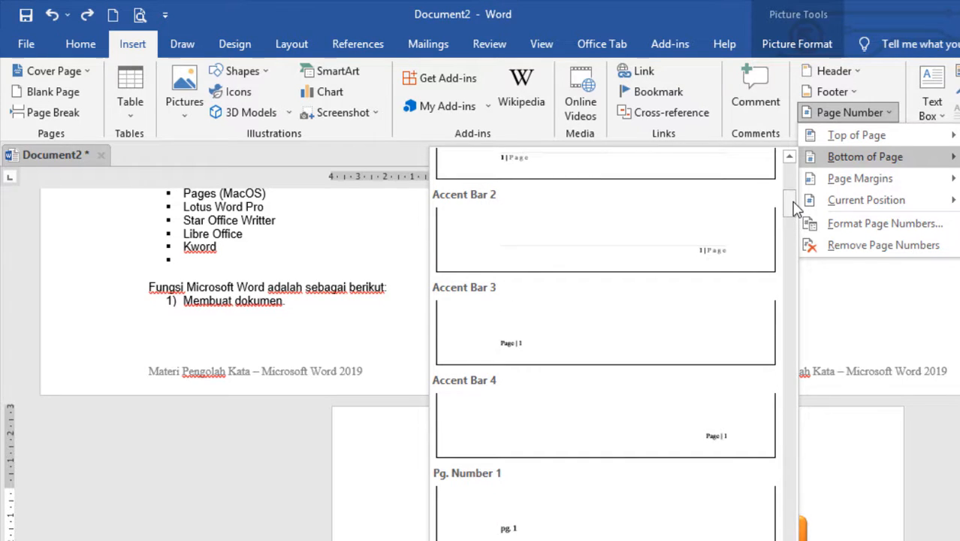
pyautogui.scroll(3, 685, 250)
pyautogui.scroll(-2, 685, 250)
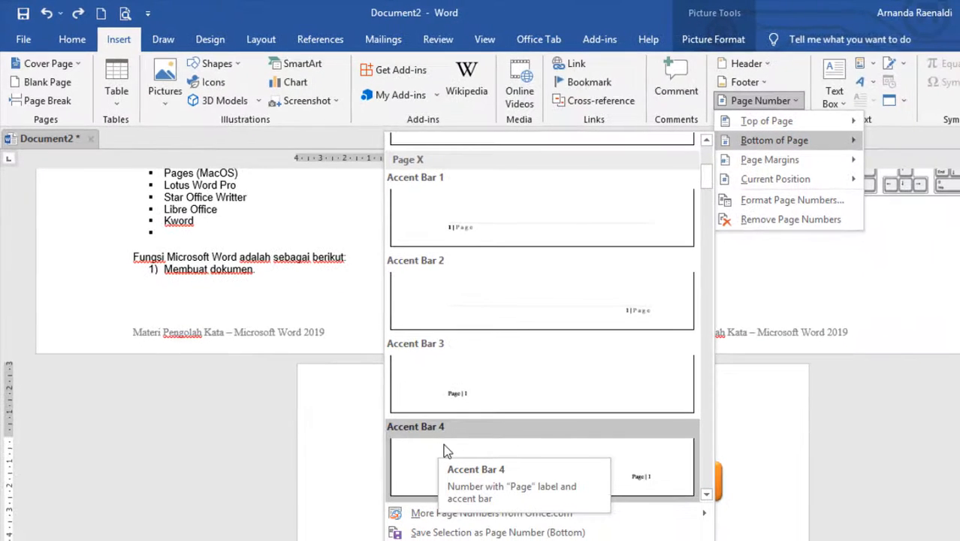
pyautogui.click(623, 469)
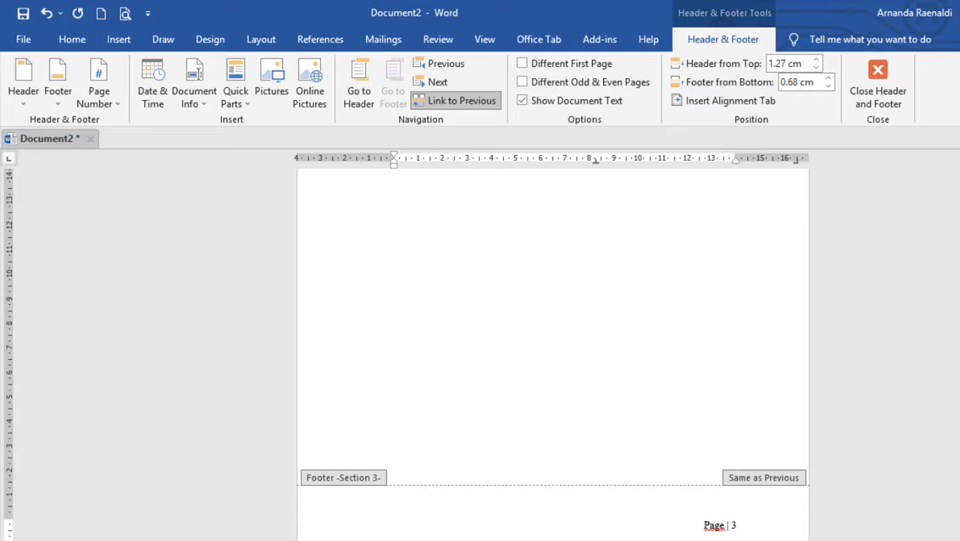
# - Replace the word "Page" in the first page's footer with "Materi Menyusun Dokumen Pengolah Kata", close footer editing and check the third page's footer
pyautogui.scroll(10, 517, 306)
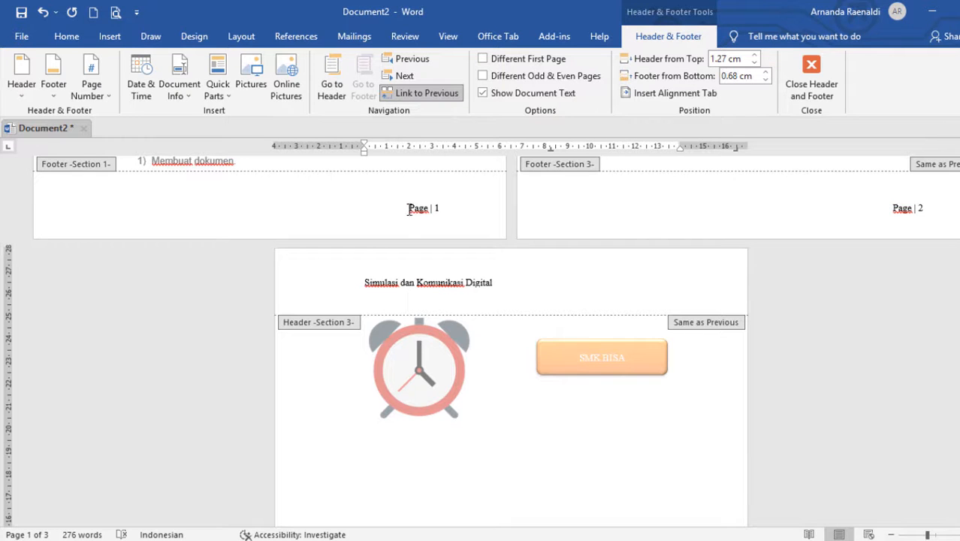
pyautogui.moveTo(409, 209); pyautogui.dragTo(426, 208)
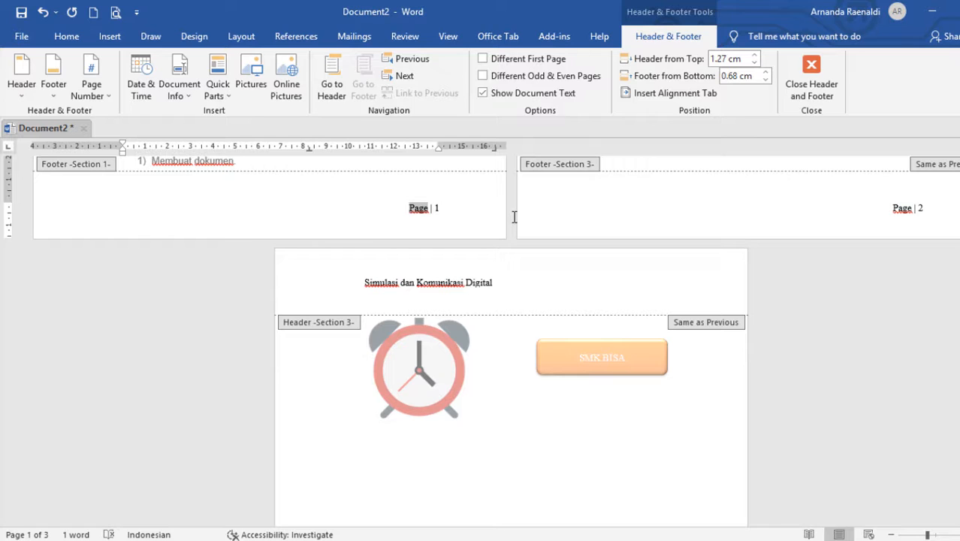
pyautogui.write('Materi')
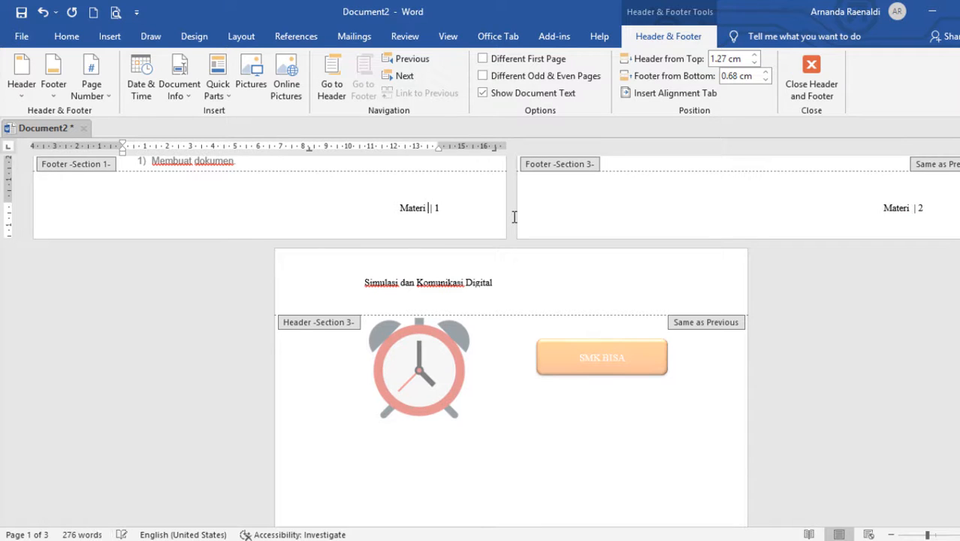
pyautogui.write(' Menyusun')
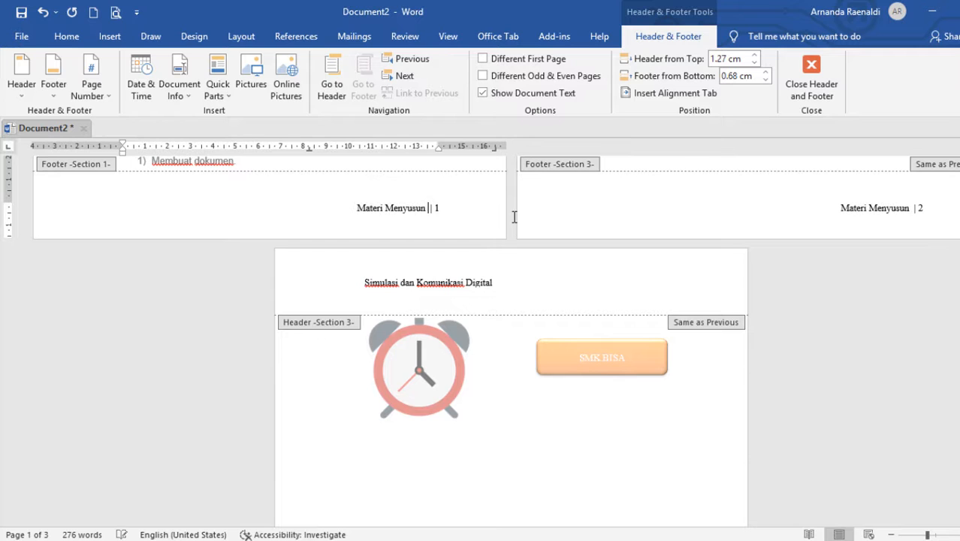
pyautogui.write(' Dokumen')
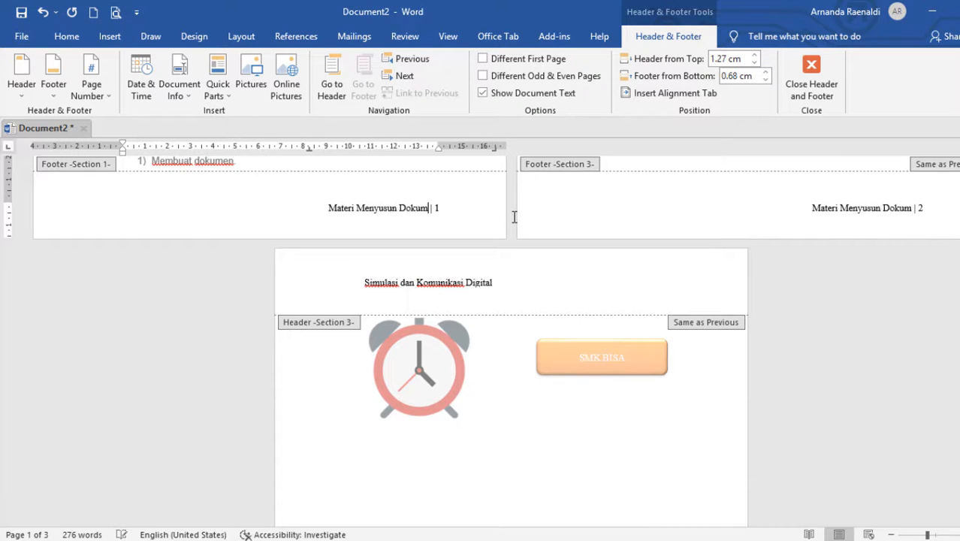
pyautogui.write(' Pengolah Kat')
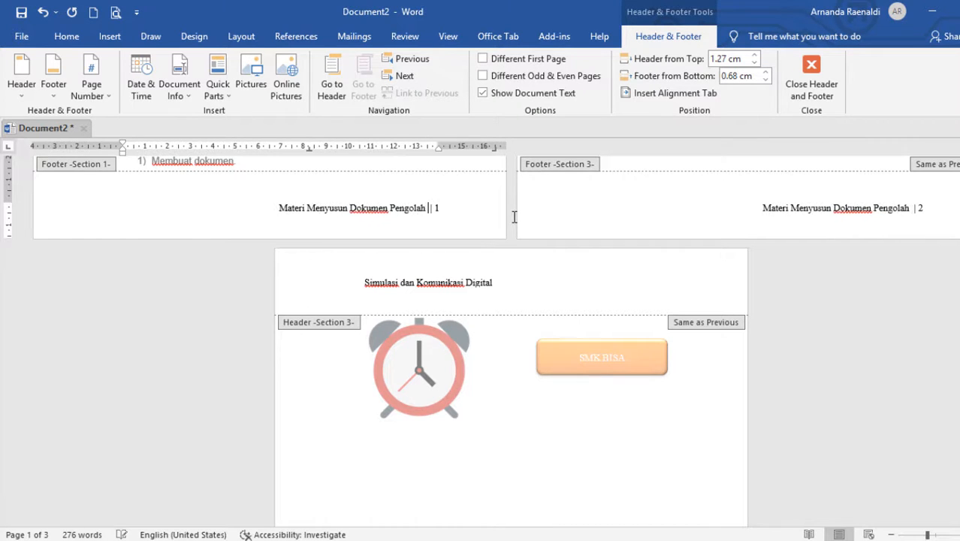
pyautogui.write('a')
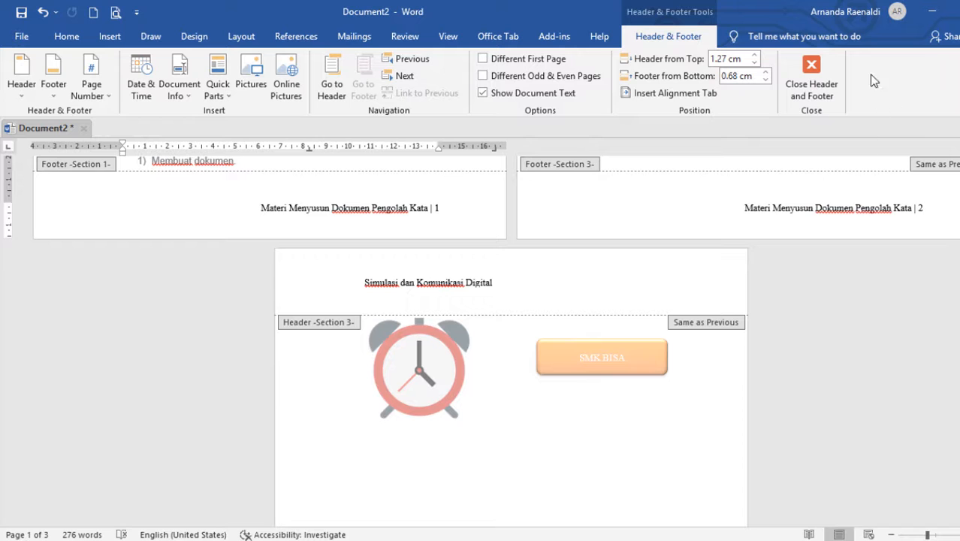
pyautogui.click(831, 78)
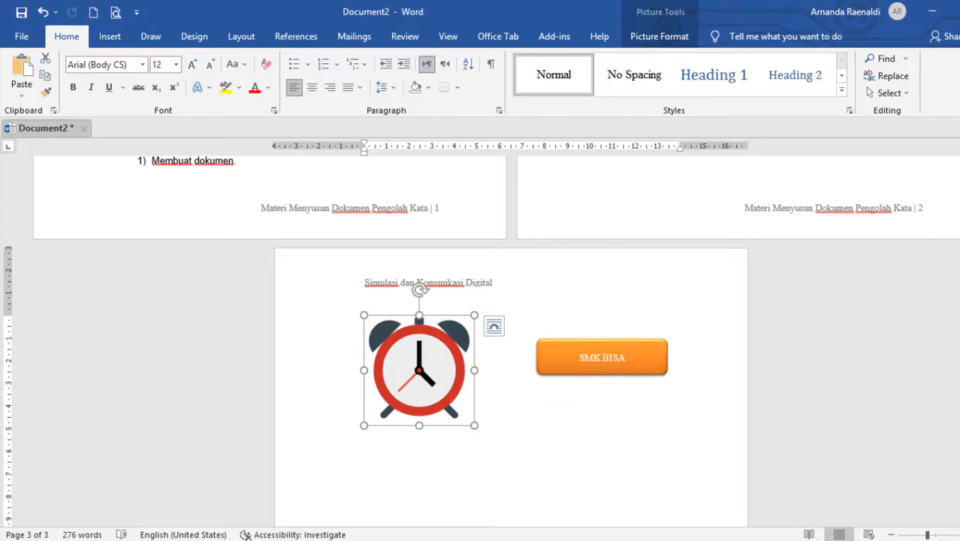
pyautogui.moveTo(959, 330); pyautogui.dragTo(959, 435)
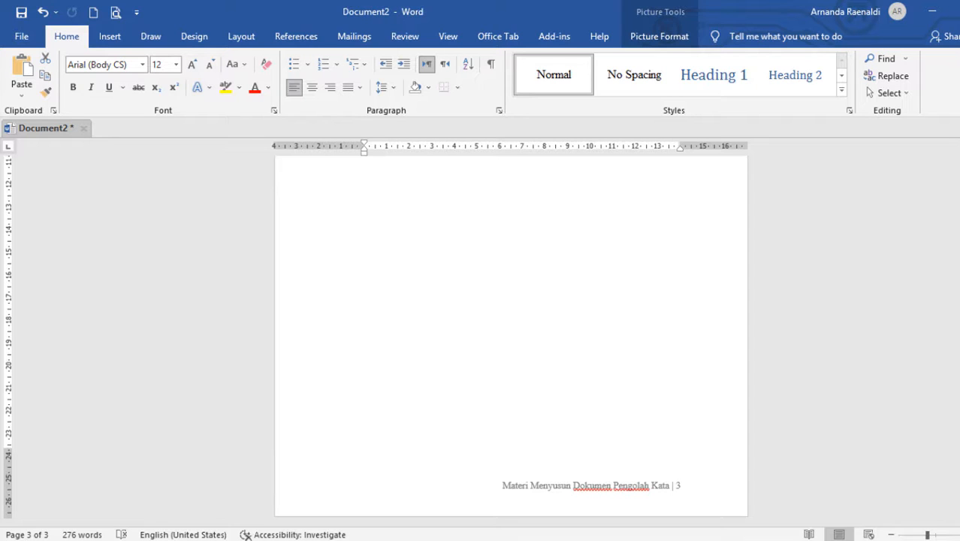
pyautogui.moveTo(959, 436)
pyautogui.mouseDown()
pyautogui.moveTo(959, 339)
pyautogui.moveTo(959, 436)
pyautogui.mouseUp()
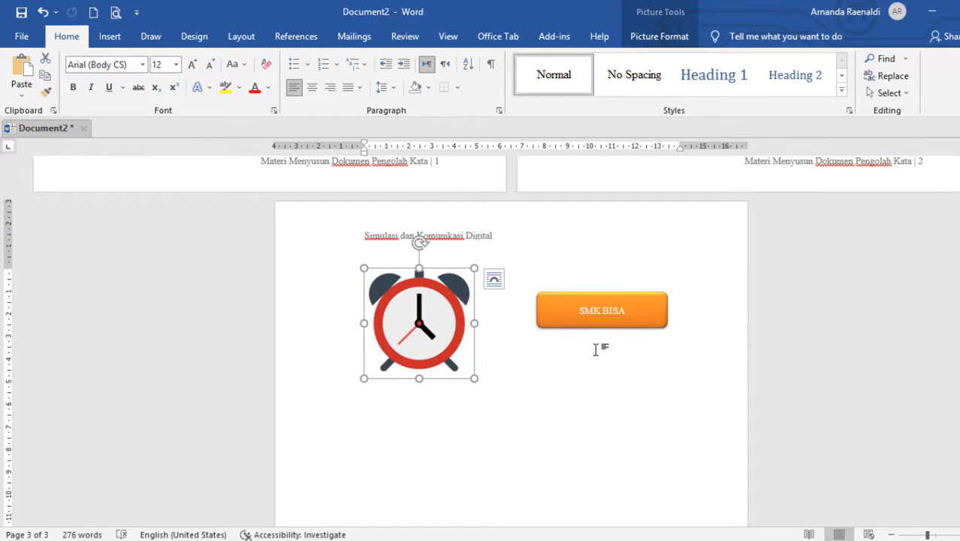